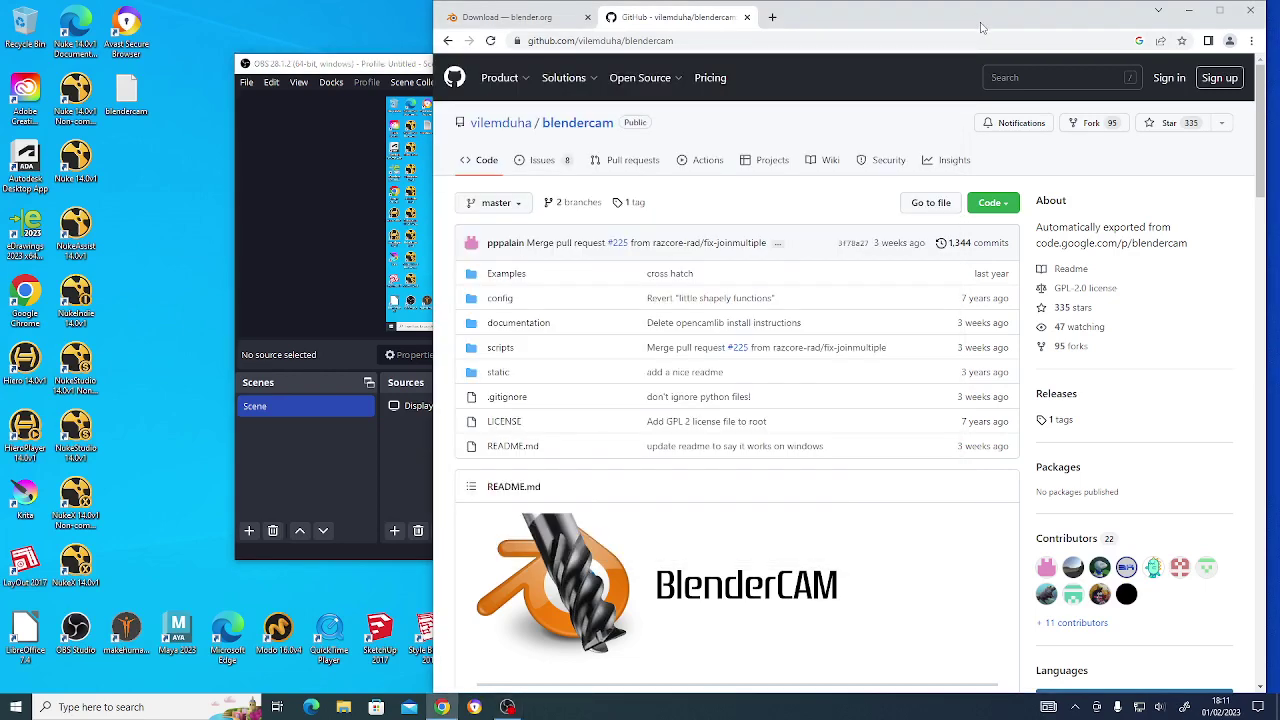
Minimize OBS Studio to reveal the vilemduha/blendercam GitHub repository page in Chrome.
key(alt+Tab)
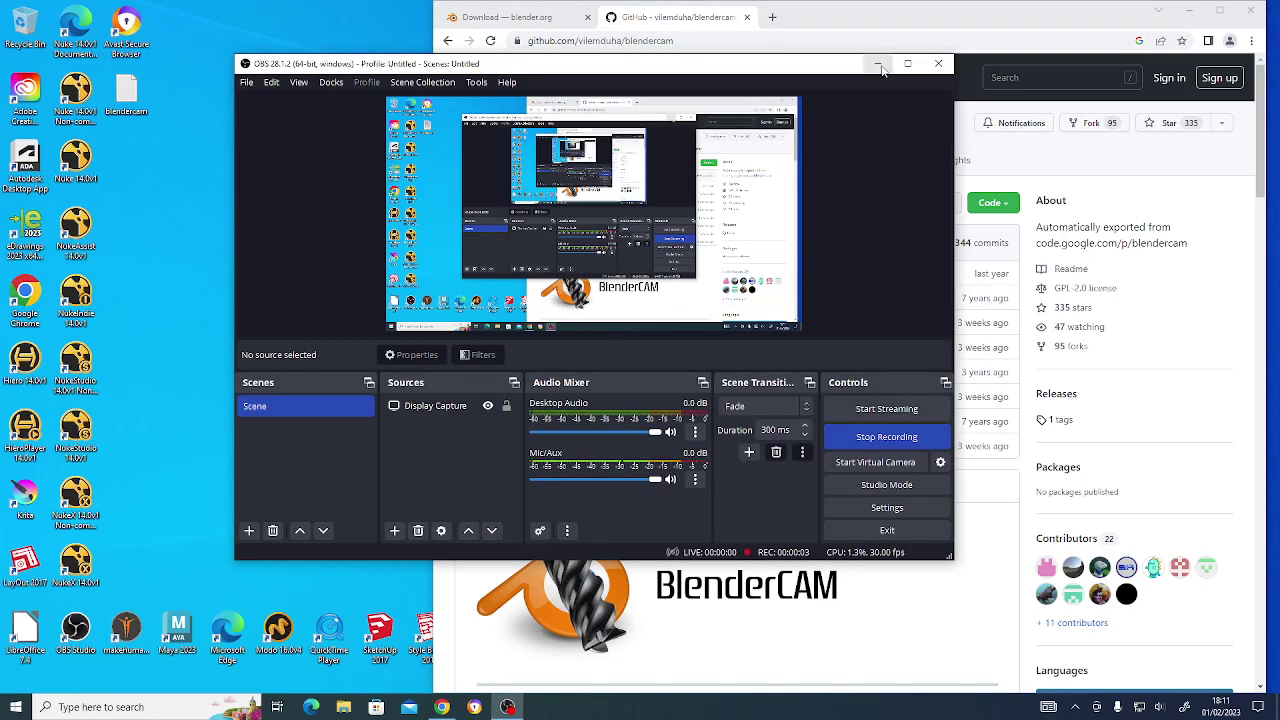
click(880, 56)
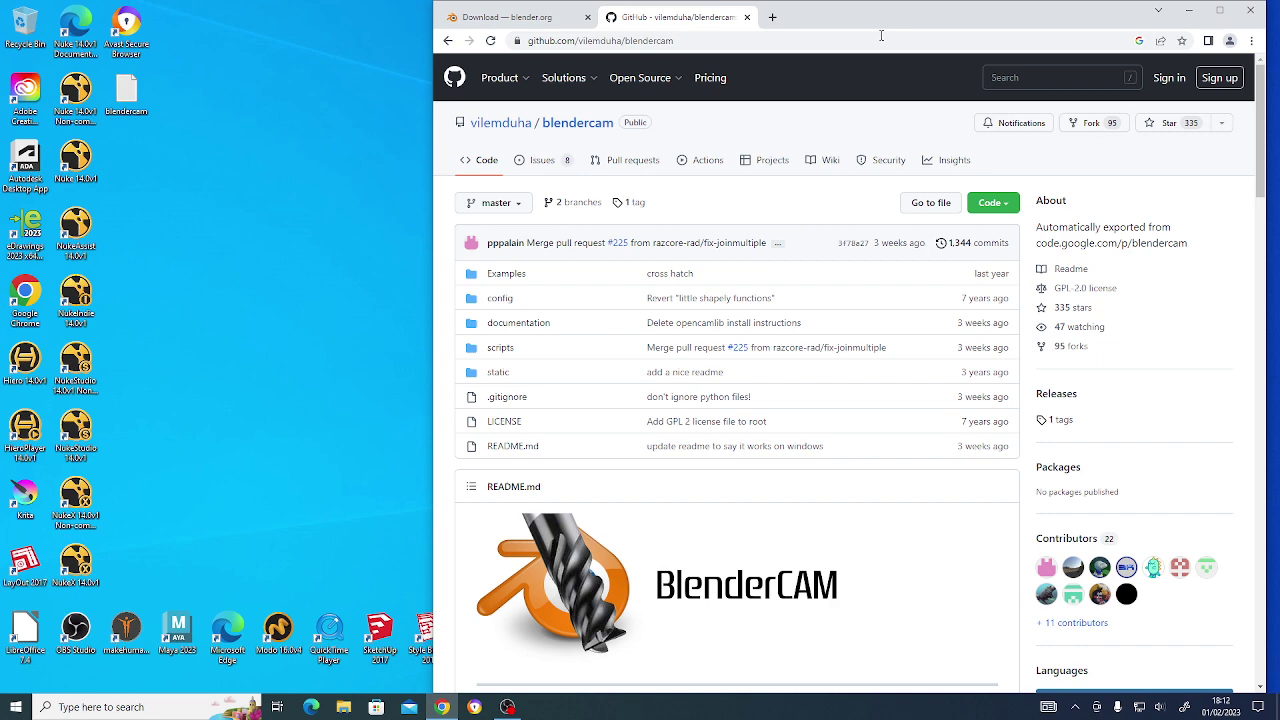
Download the Blender 3.4.1 Windows Portable (.zip) from blender.org's other-versions list.
click(545, 20)
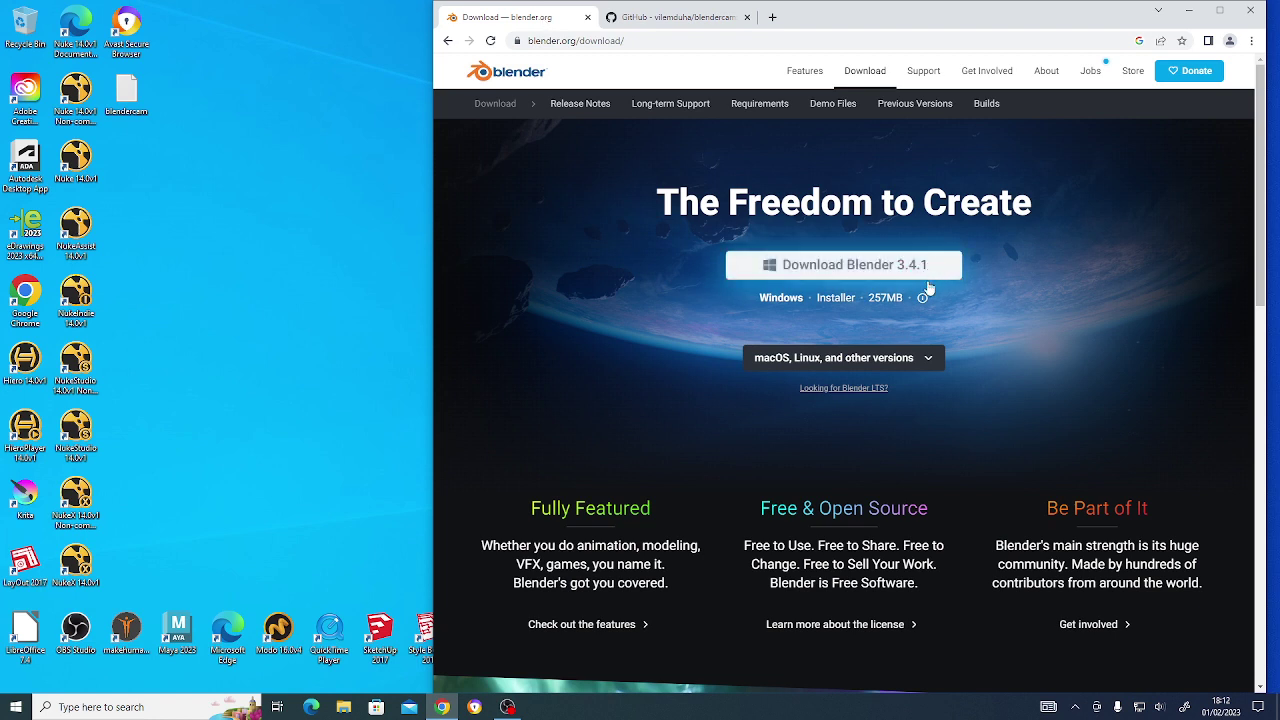
click(884, 358)
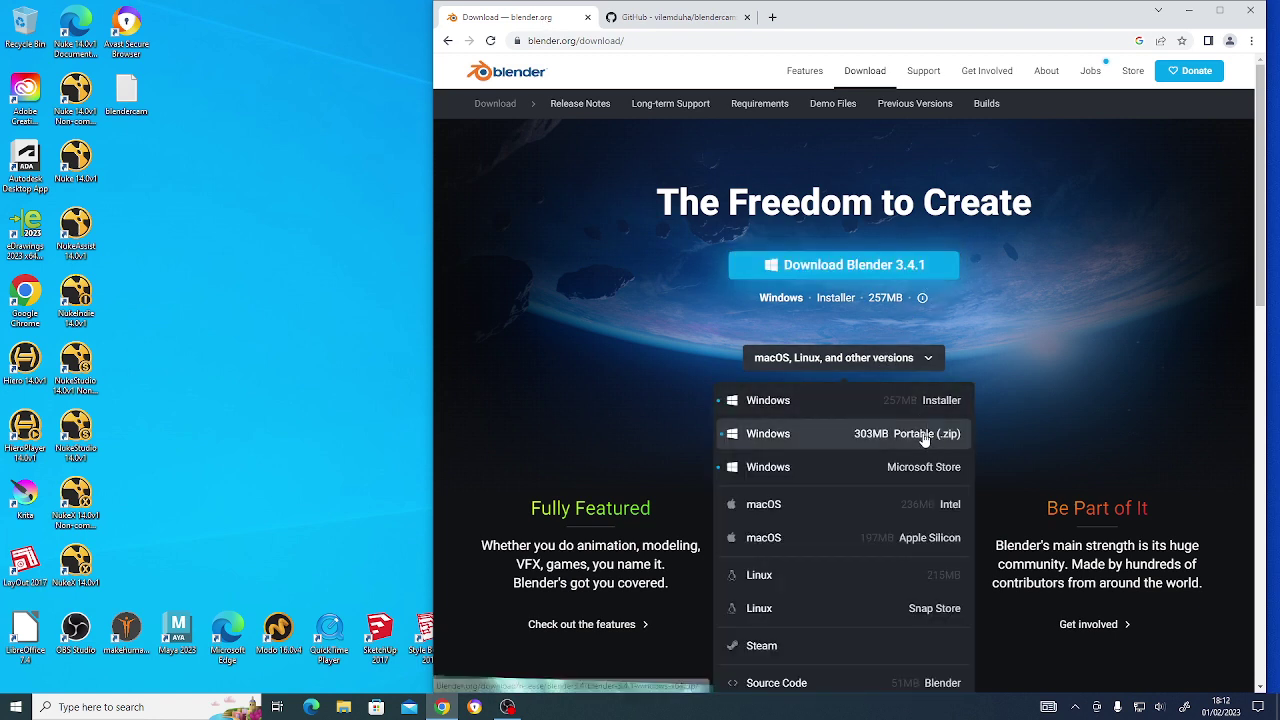
click(910, 434)
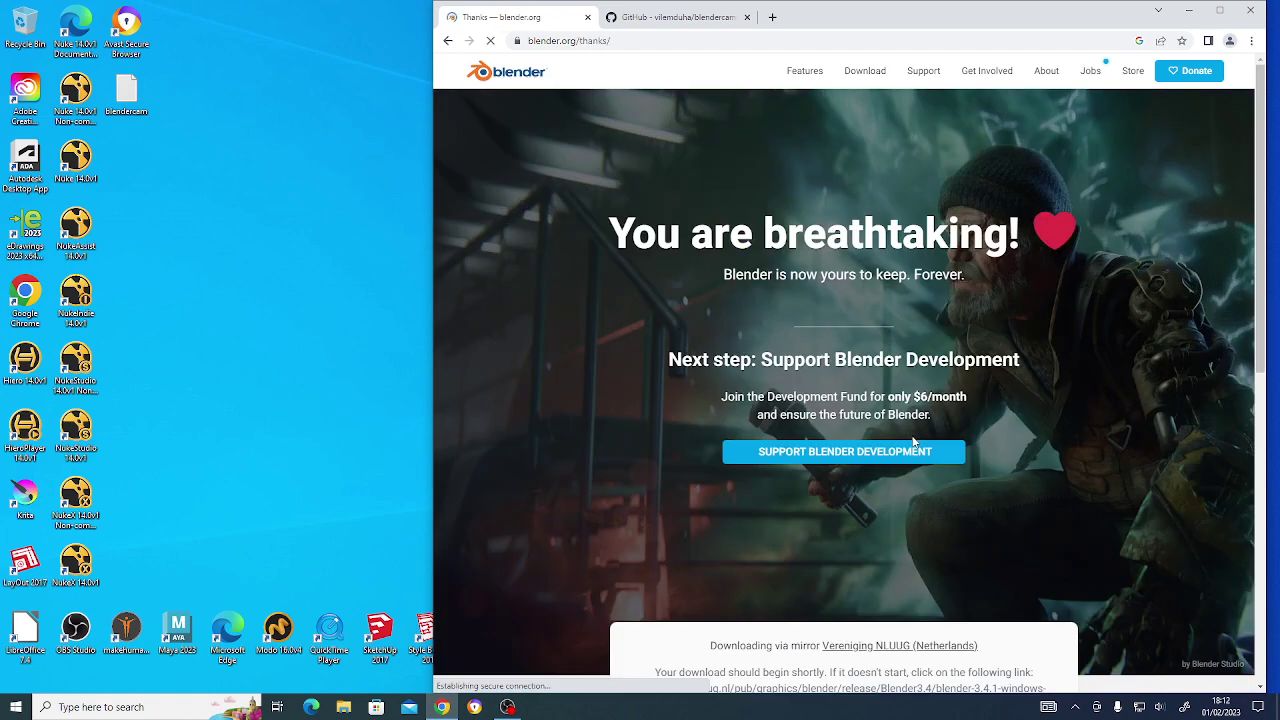
drag(961, 5, 961, 33)
double_click(960, 48)
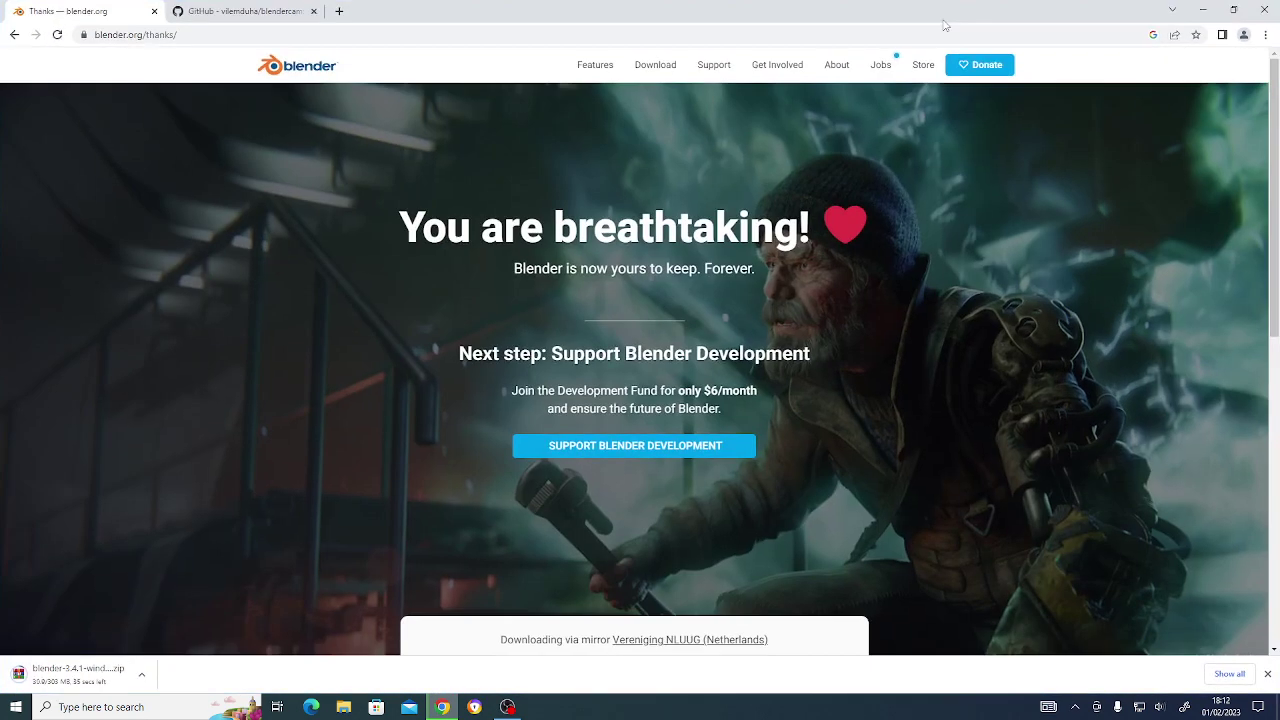
mouse_move(860, 12)
mouse_down()
mouse_move(872, 35)
mouse_move(895, 33)
mouse_move(880, 30)
mouse_up()
Create a new folder named BLENDER on Local Disk (C:) and open it in File Explorer.
click(348, 710)
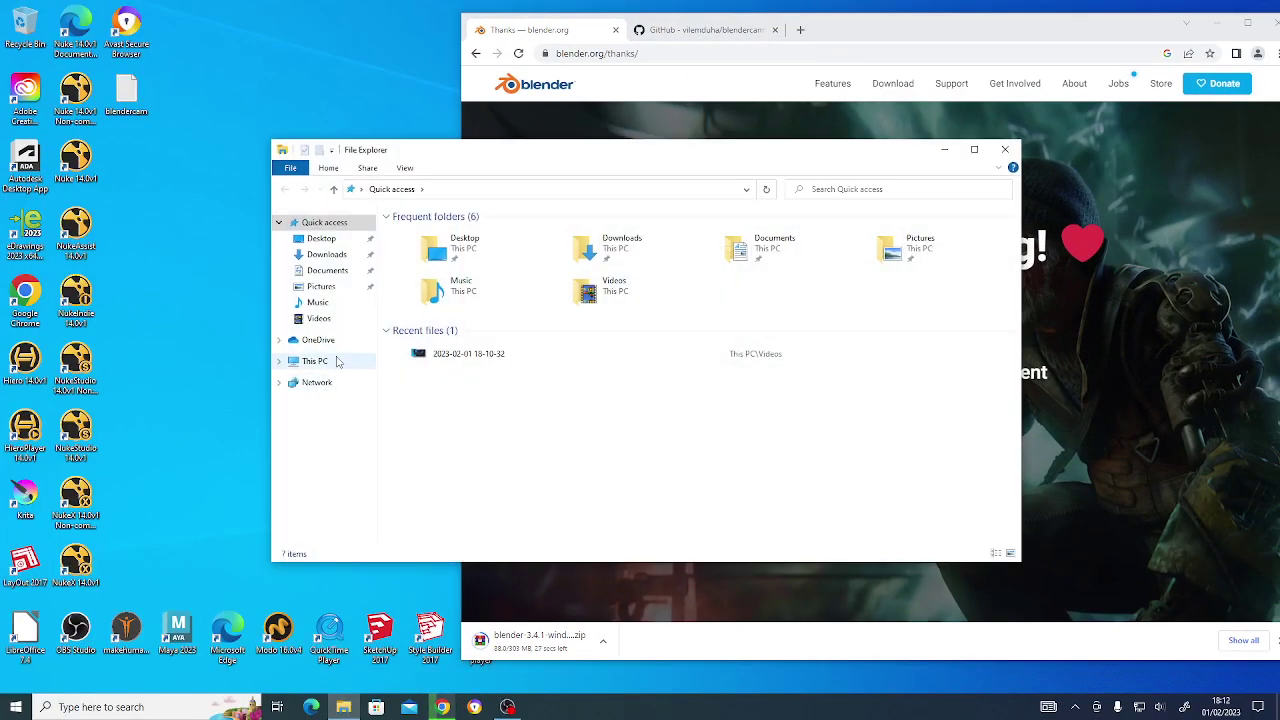
click(340, 364)
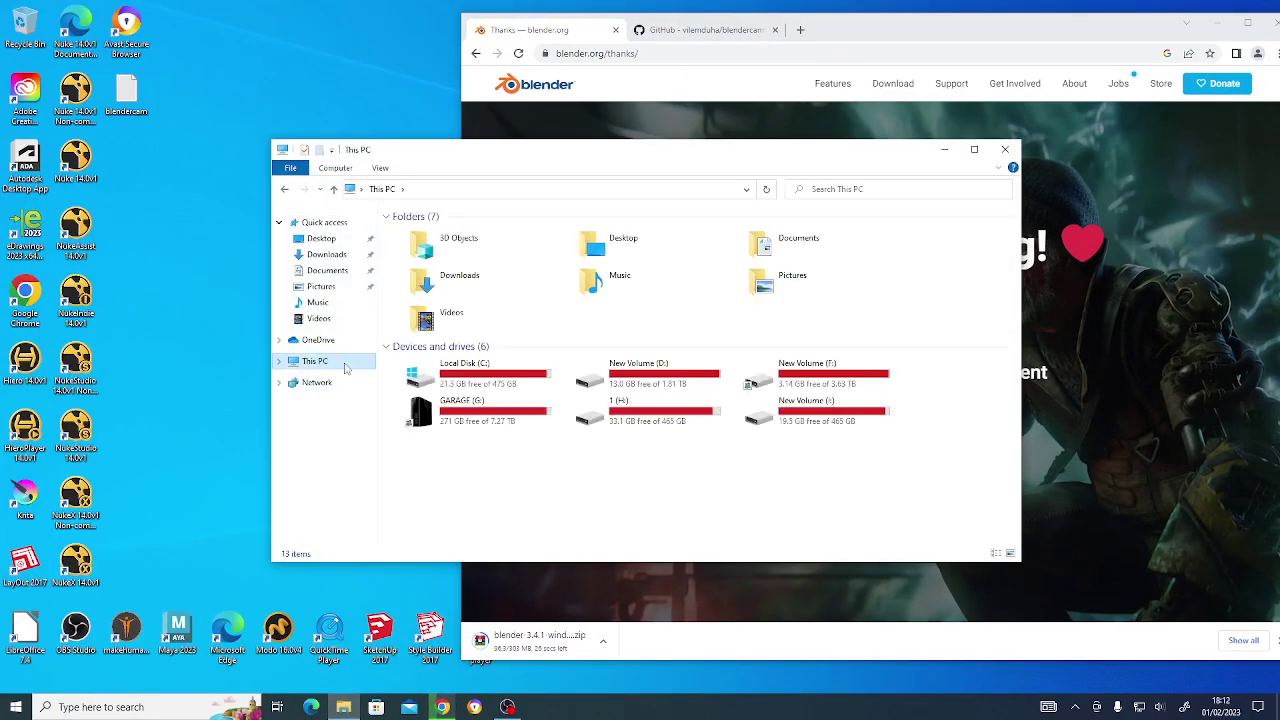
double_click(513, 388)
right_click(367, 411)
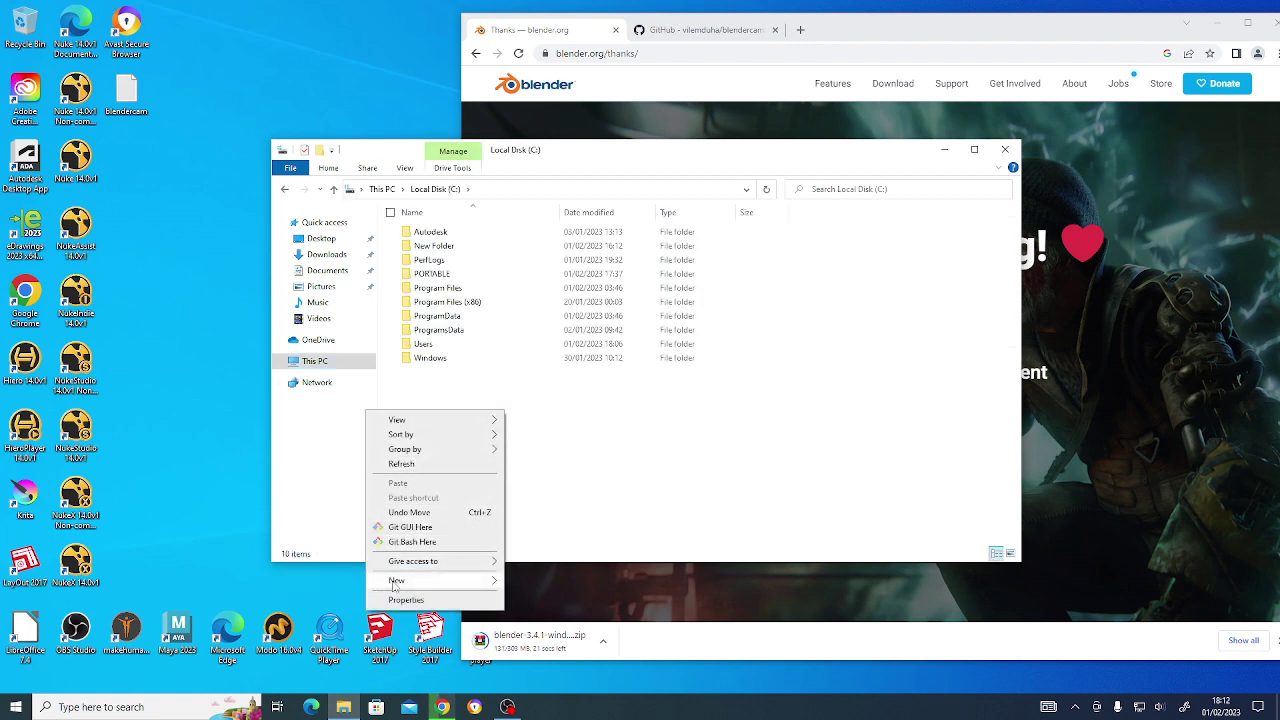
mouse_move(397, 580)
click(344, 582)
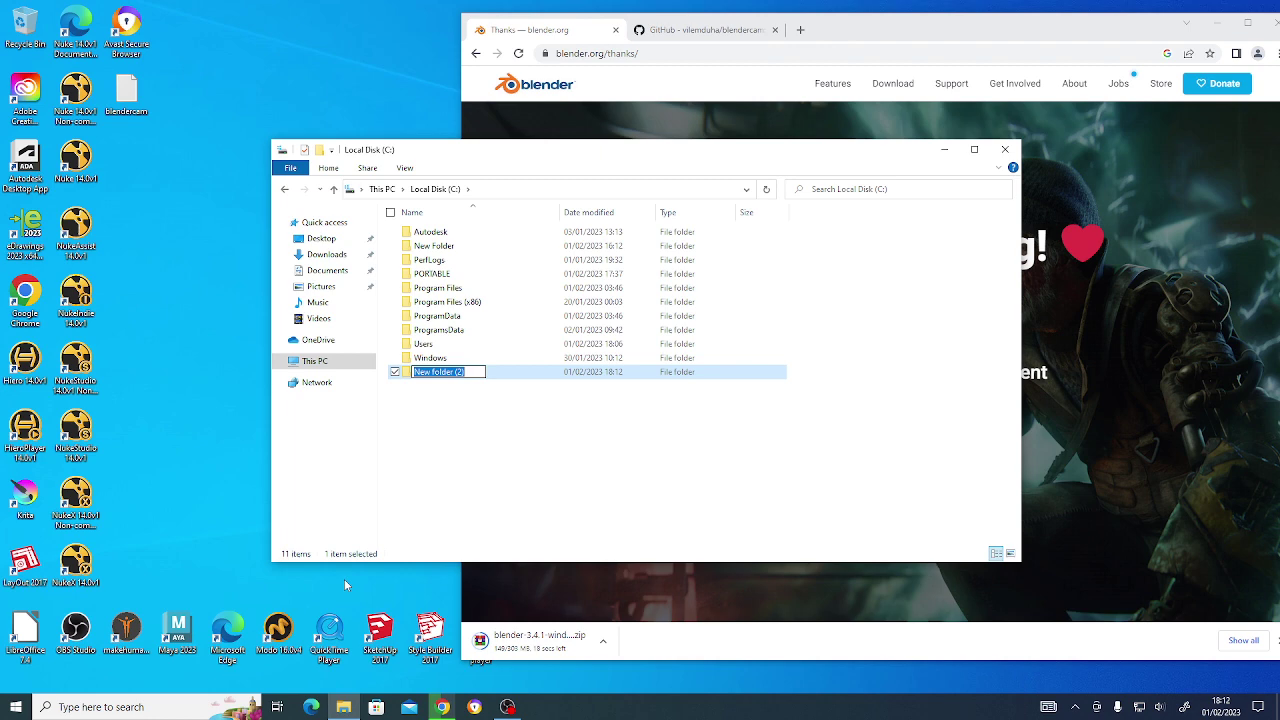
text(BLENDER)
key(Return)
key(Return)
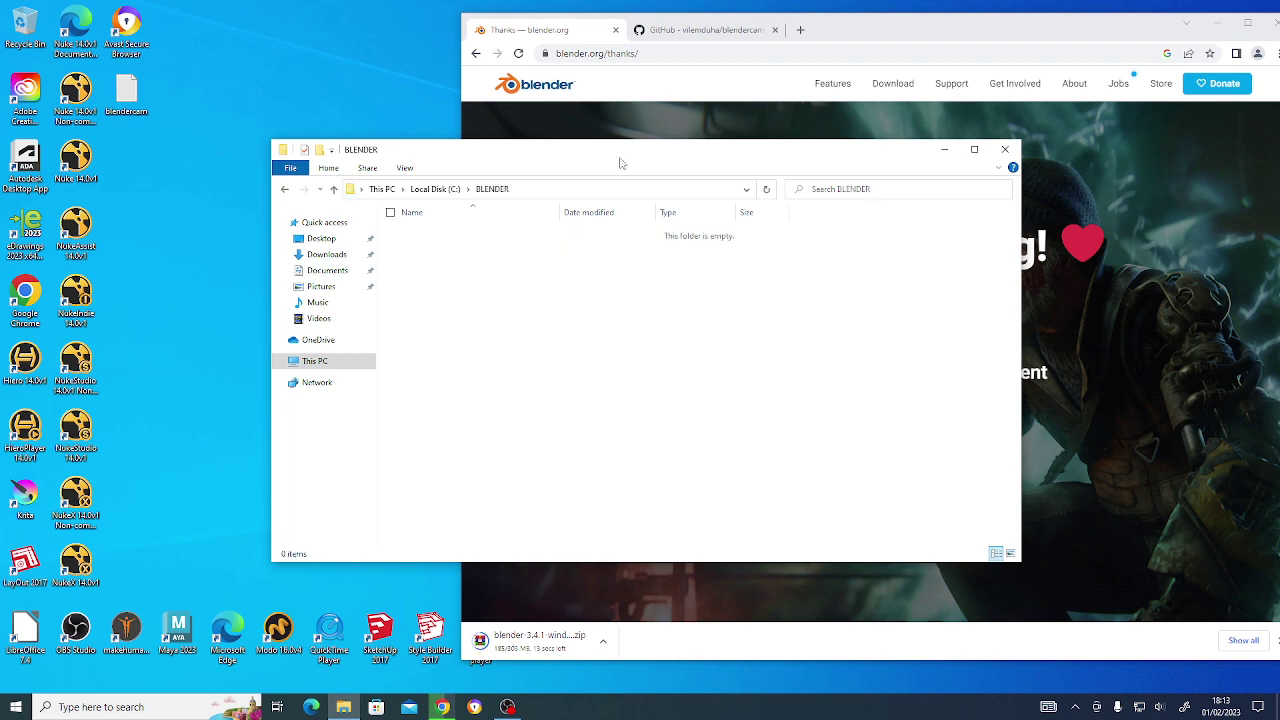
drag(629, 154, 448, 160)
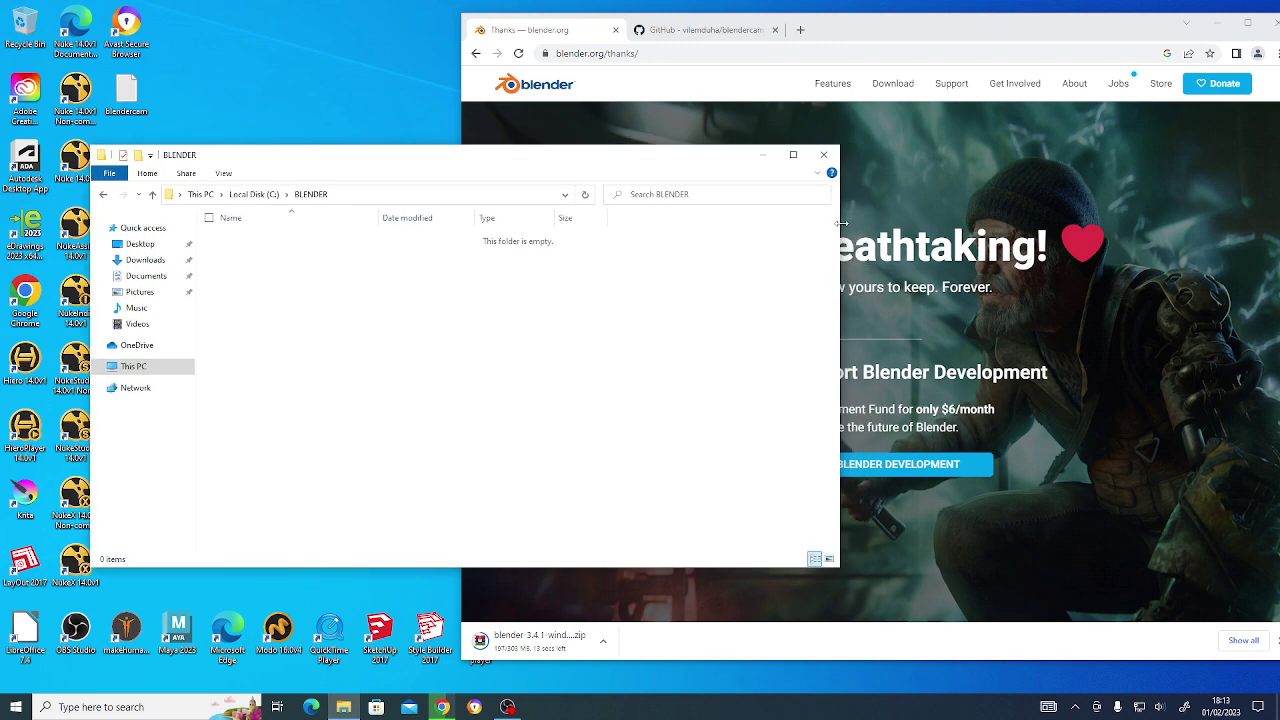
drag(840, 223, 704, 268)
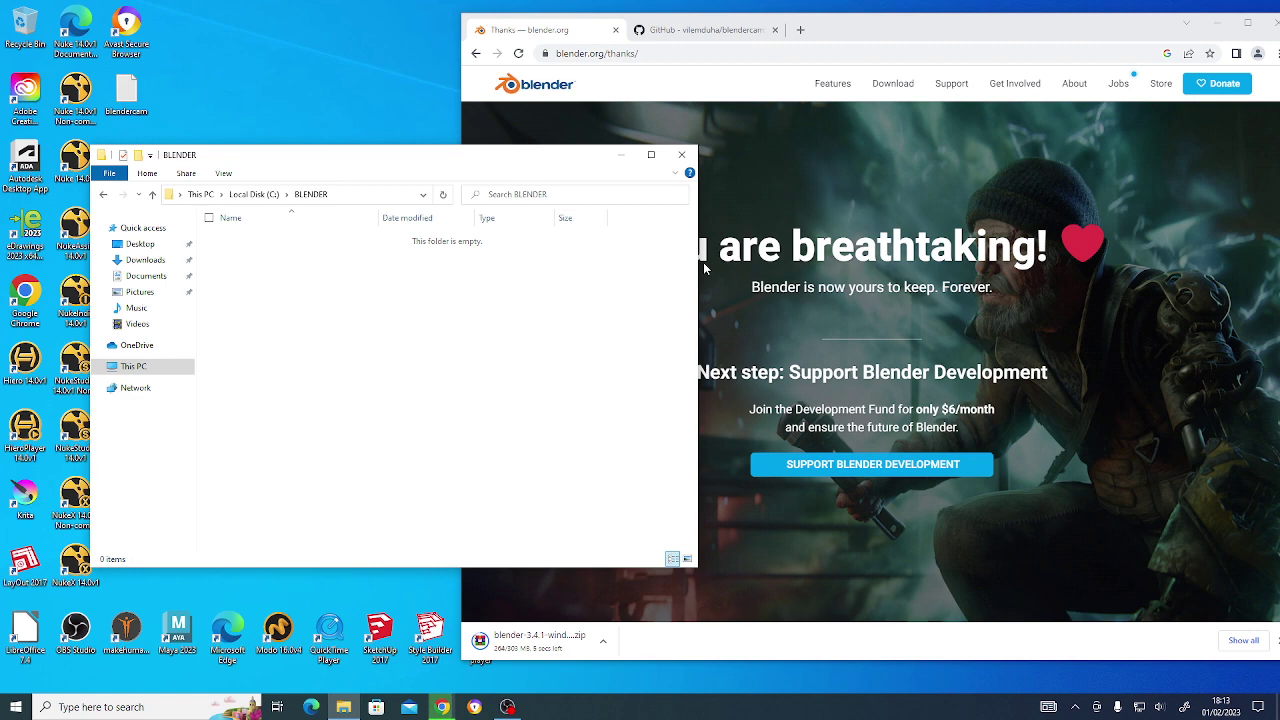
Download the vilemduha/blendercam repository as a ZIP from GitHub.
click(710, 34)
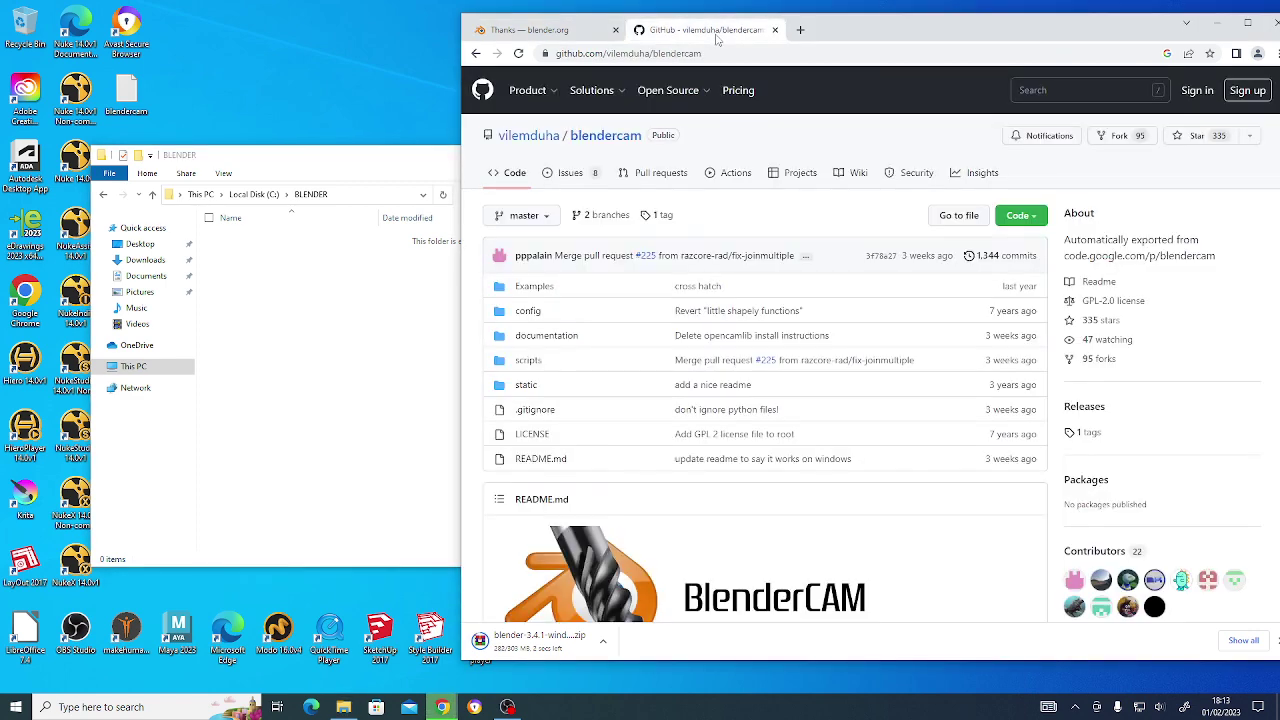
click(1029, 222)
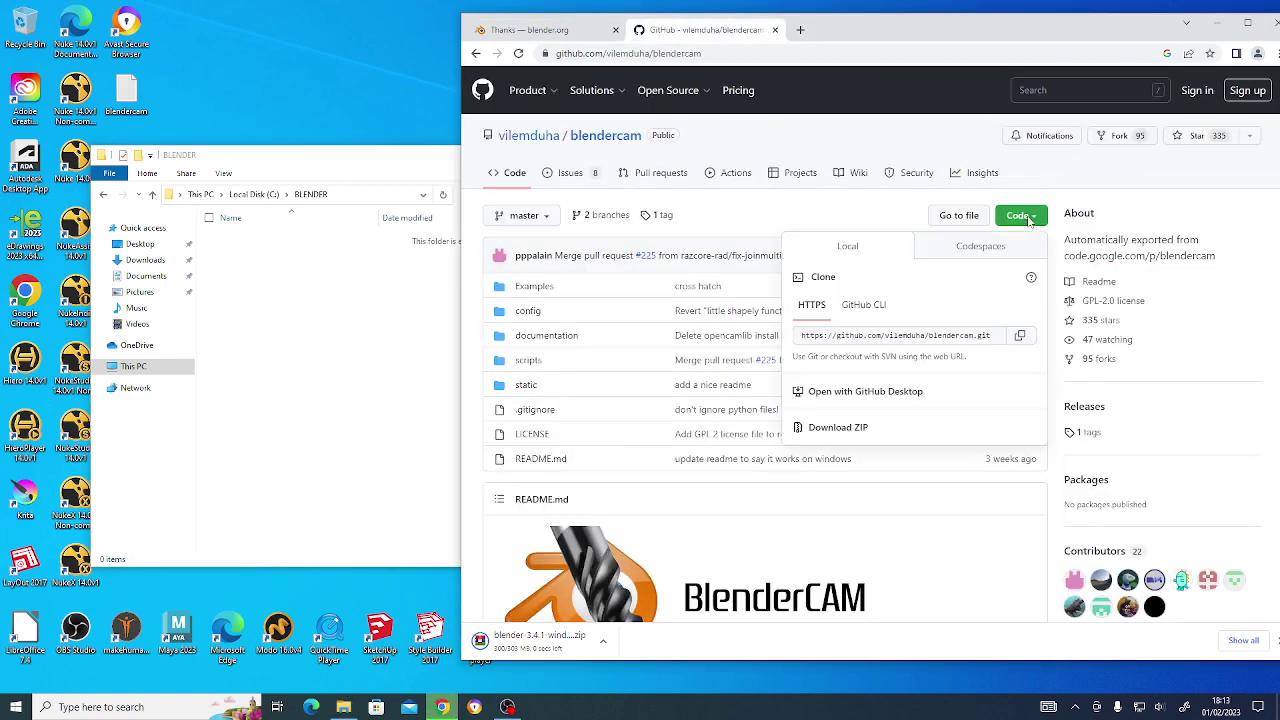
click(900, 428)
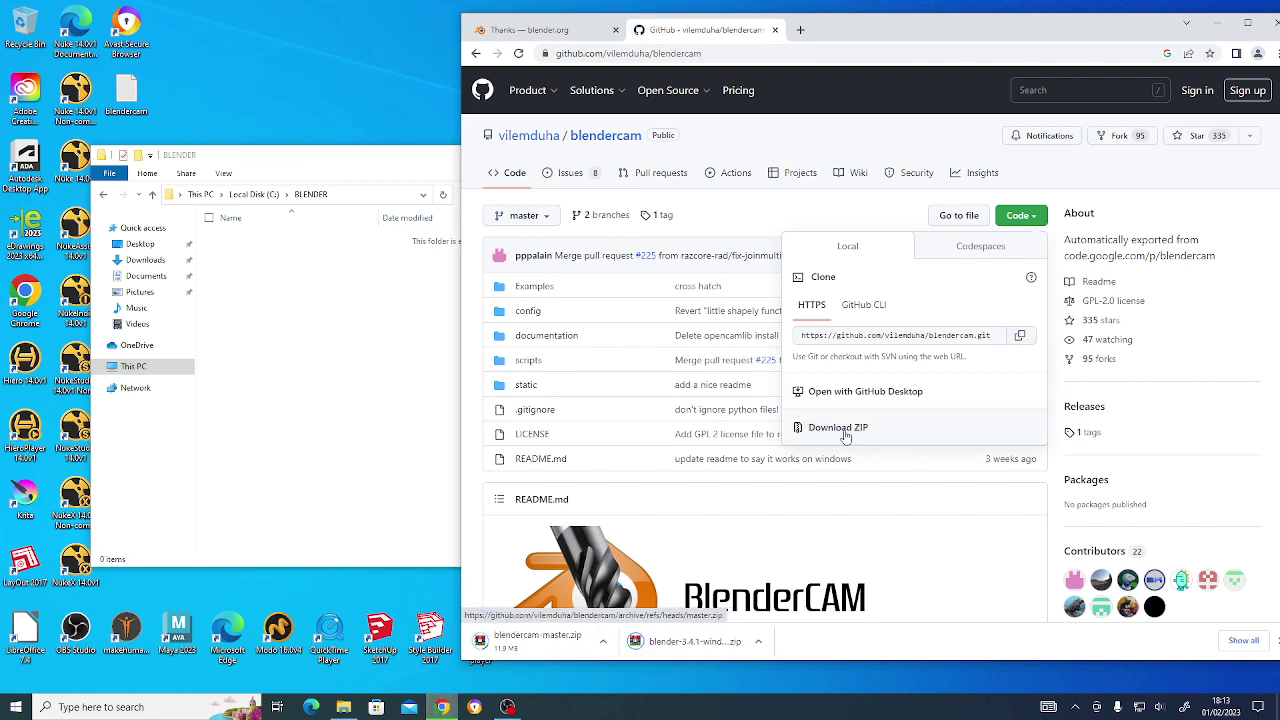
Extract blendercam-master from the downloaded zip into the BLENDER folder using WinRAR.
click(603, 641)
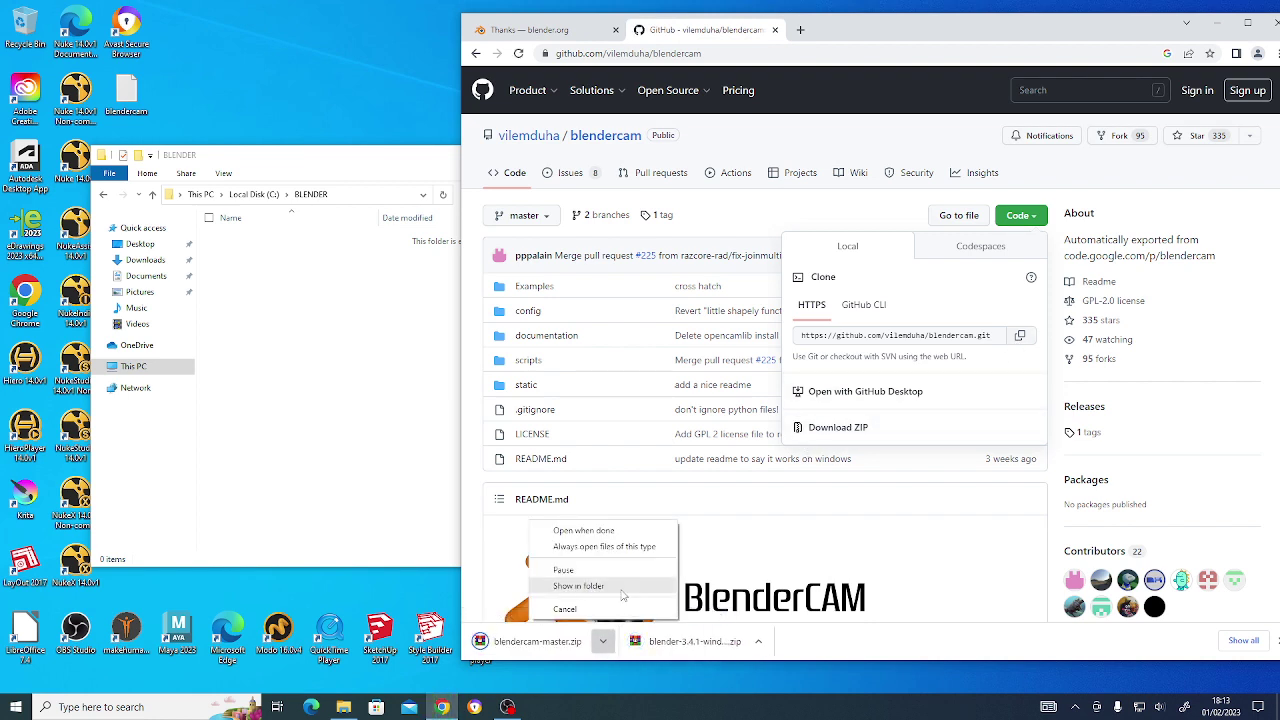
click(630, 536)
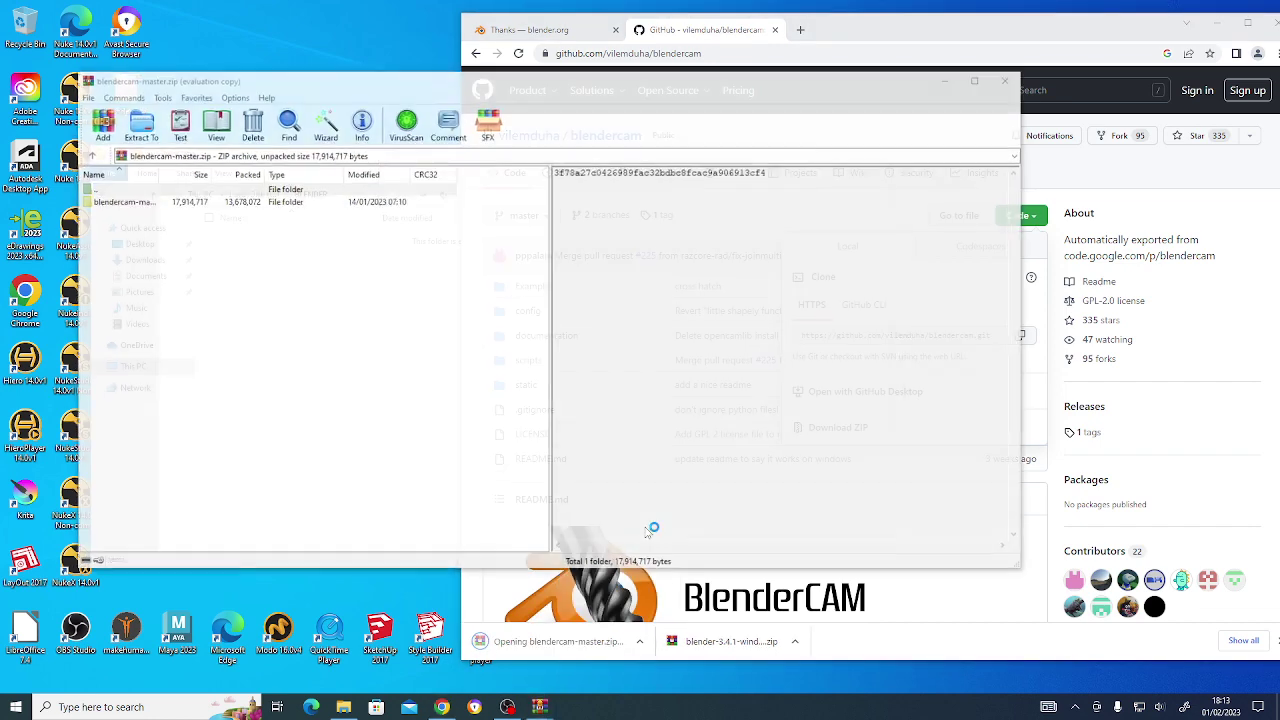
click(888, 143)
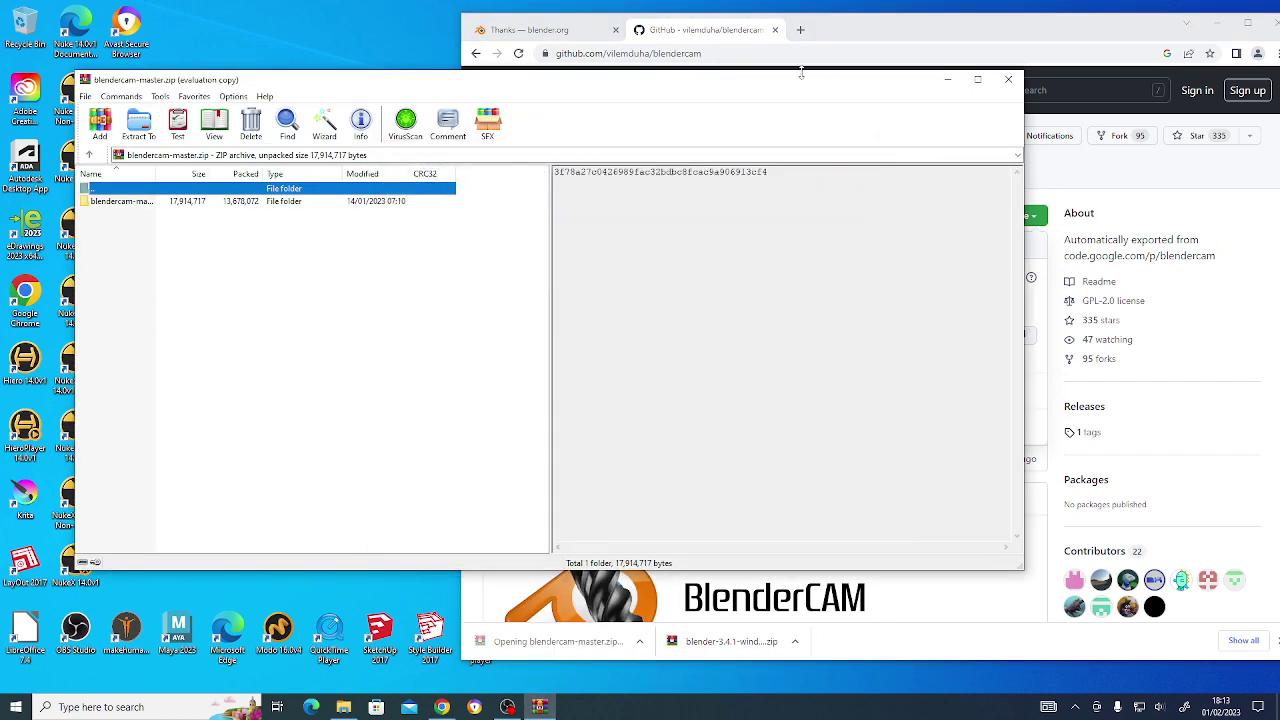
drag(766, 84, 1062, 126)
drag(412, 240, 300, 306)
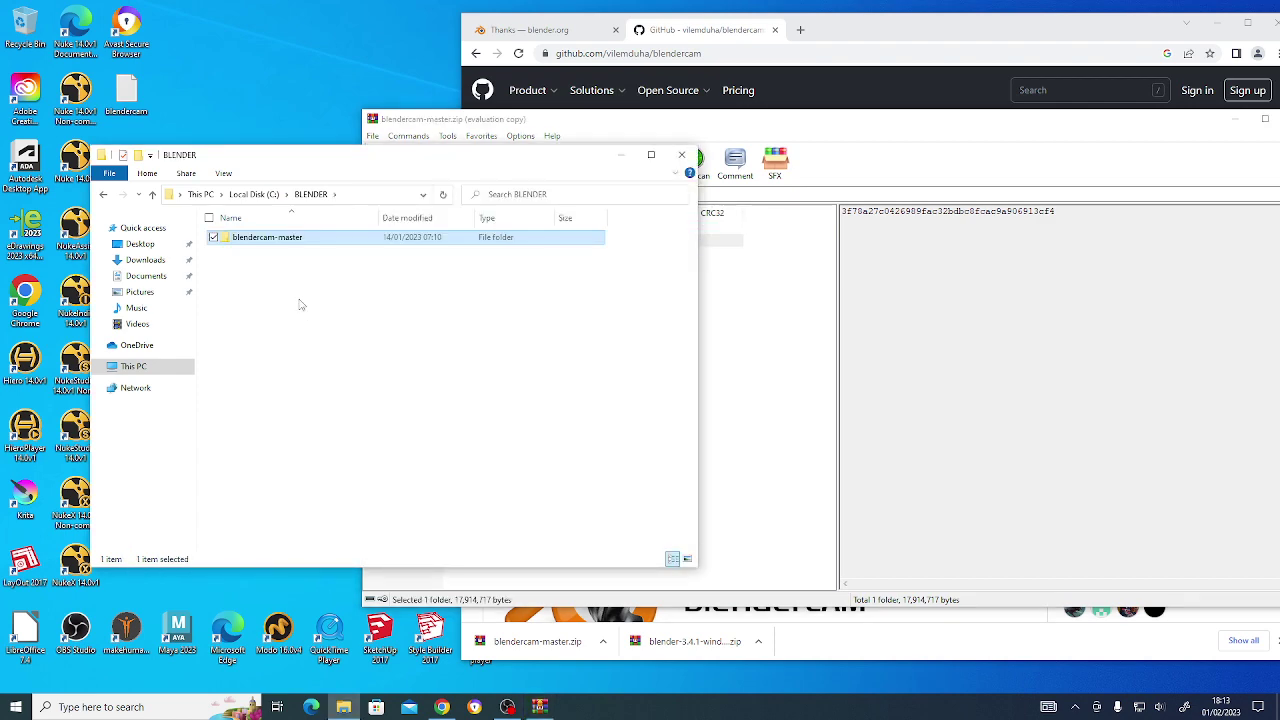
click(1147, 137)
click(1232, 146)
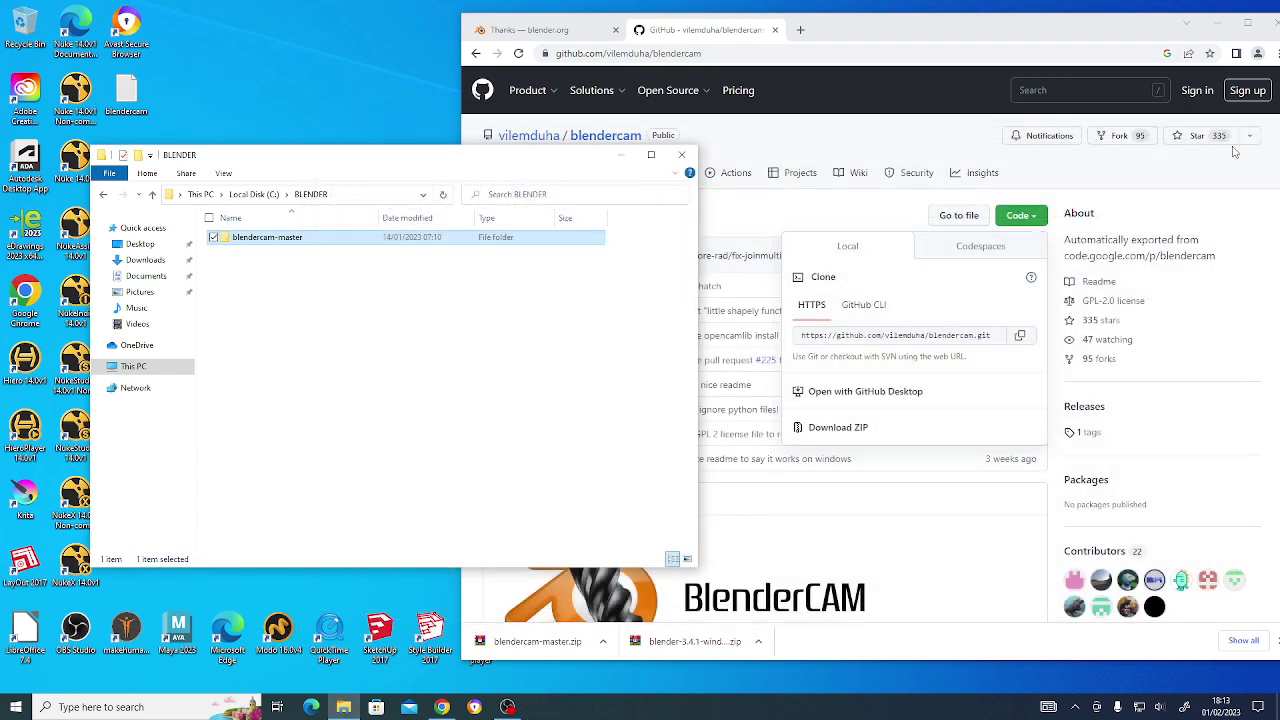
click(758, 640)
Extract the blender-3.4.1-windows-x64 folder from its zip into BLENDER with WinRAR.
click(720, 546)
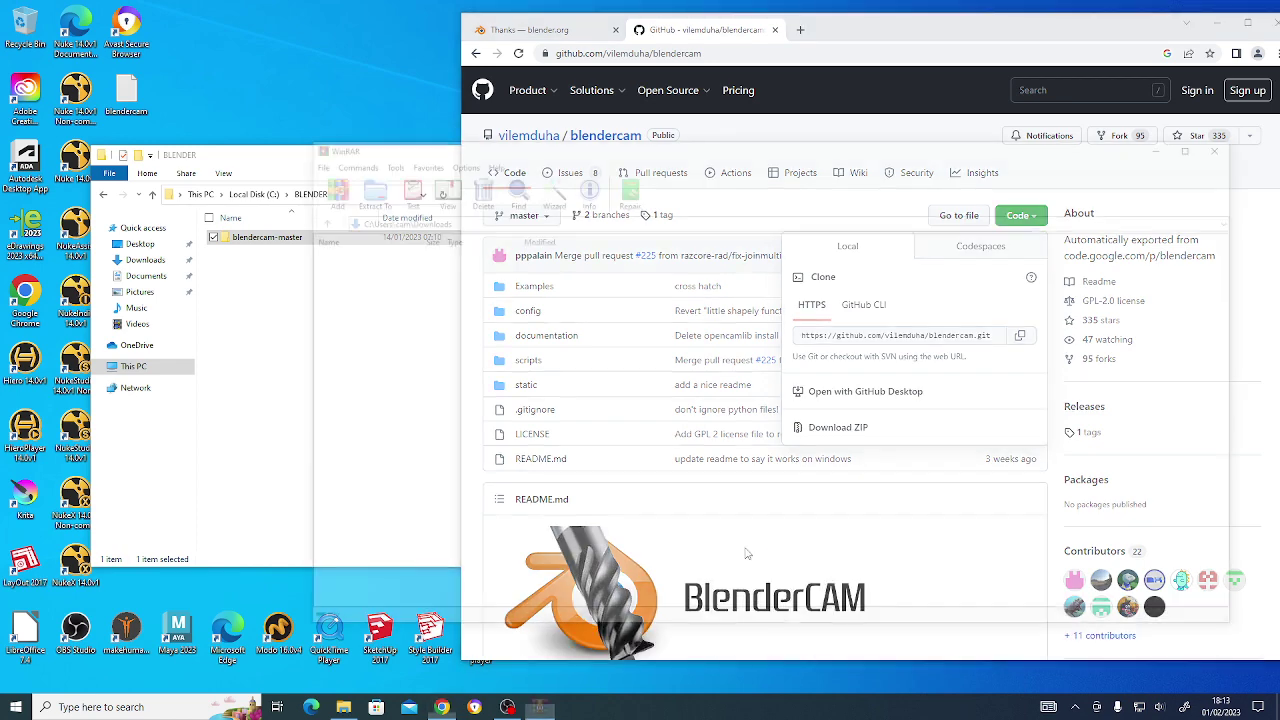
drag(340, 264, 237, 325)
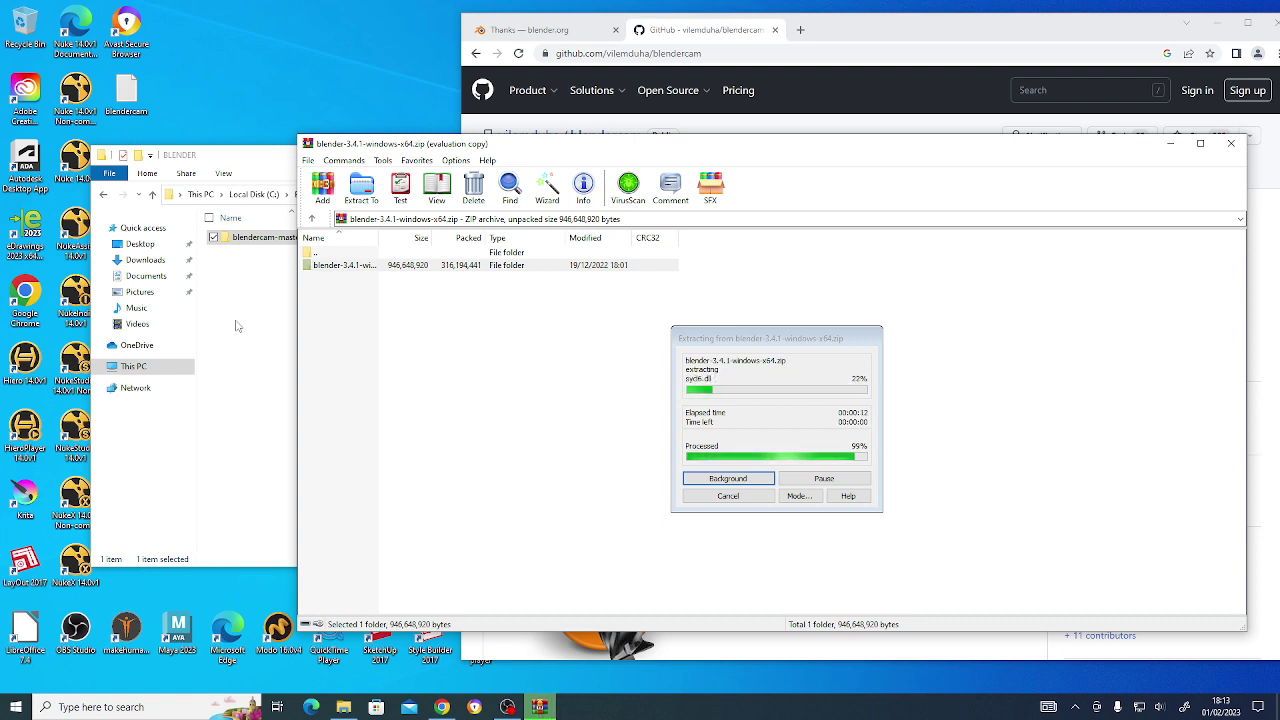
click(237, 325)
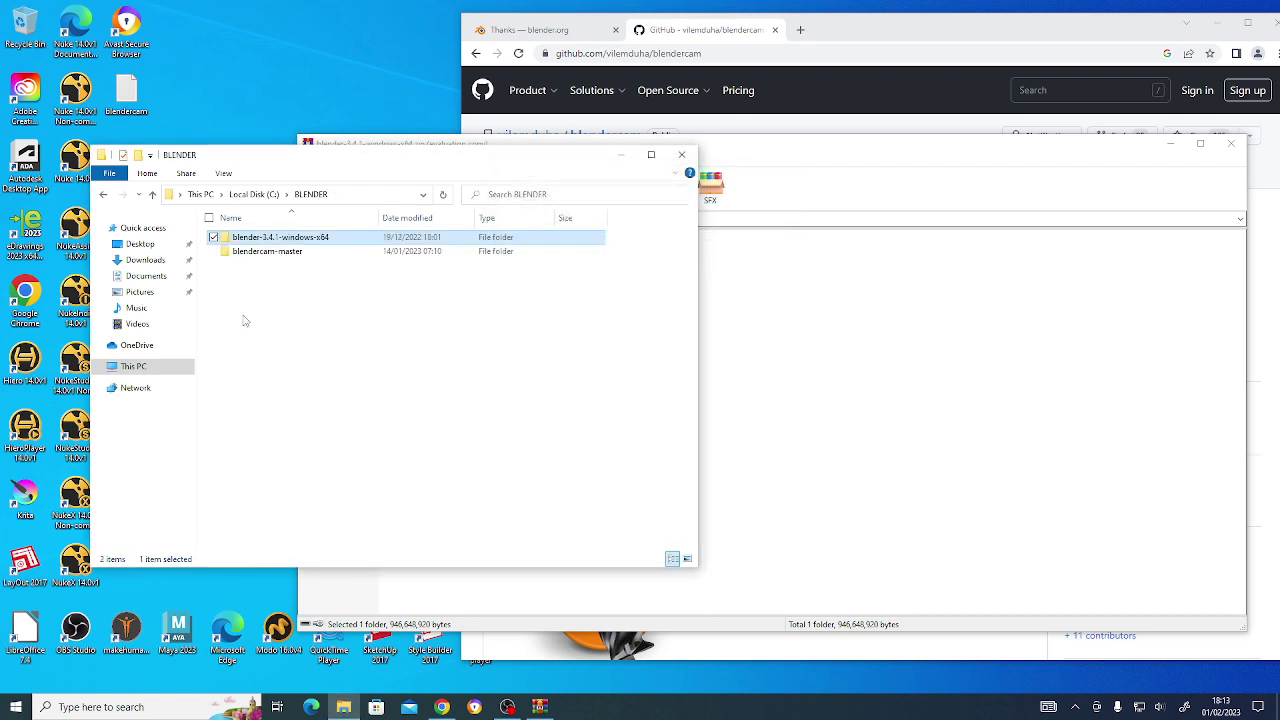
Rename the blender-3.4.1-windows-x64 folder to blender341.
click(330, 238)
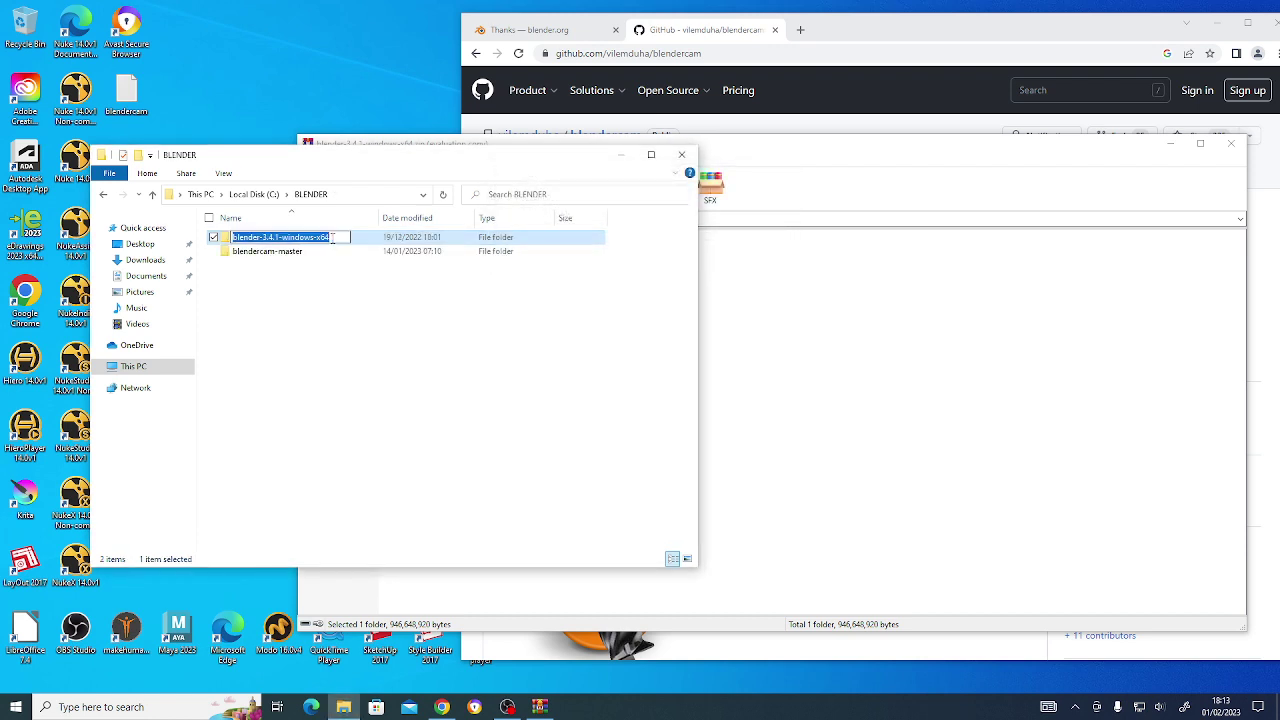
click(333, 237)
key(super+h)
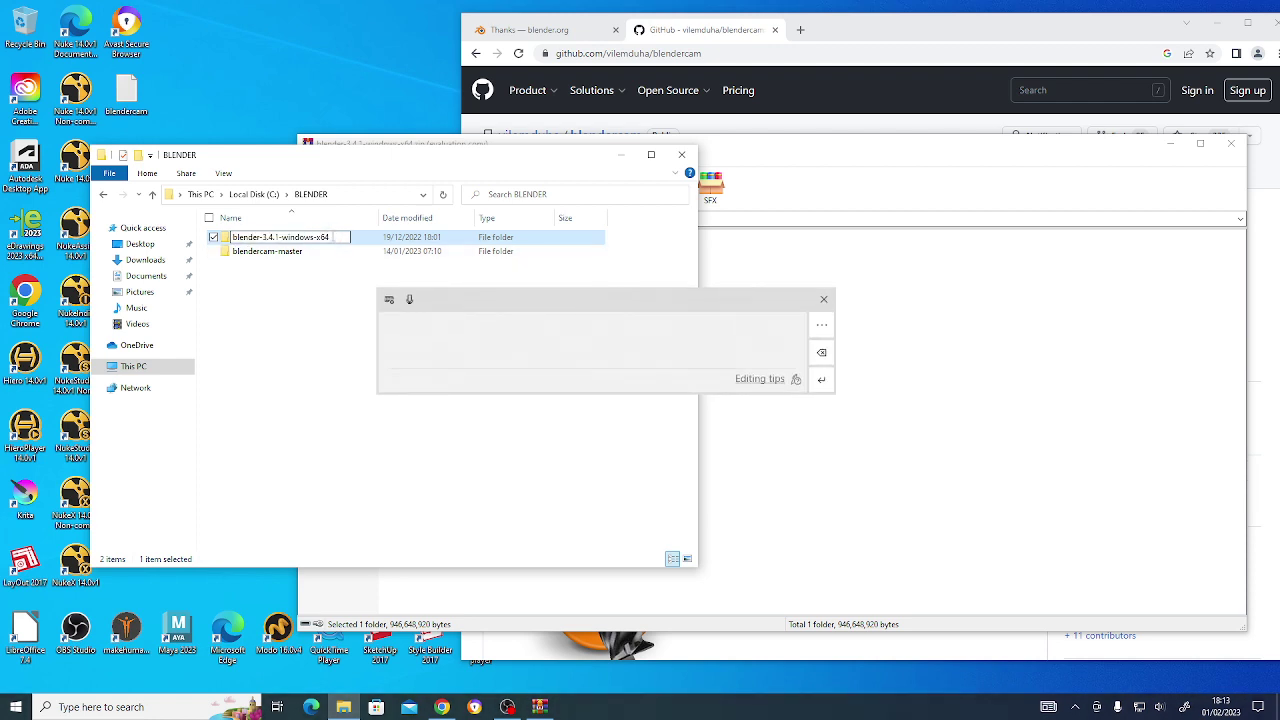
key(BackSpace)
key(BackSpace)
key(BackSpace)
key(BackSpace)
key(BackSpace)
key(BackSpace)
key(BackSpace)
key(BackSpace)
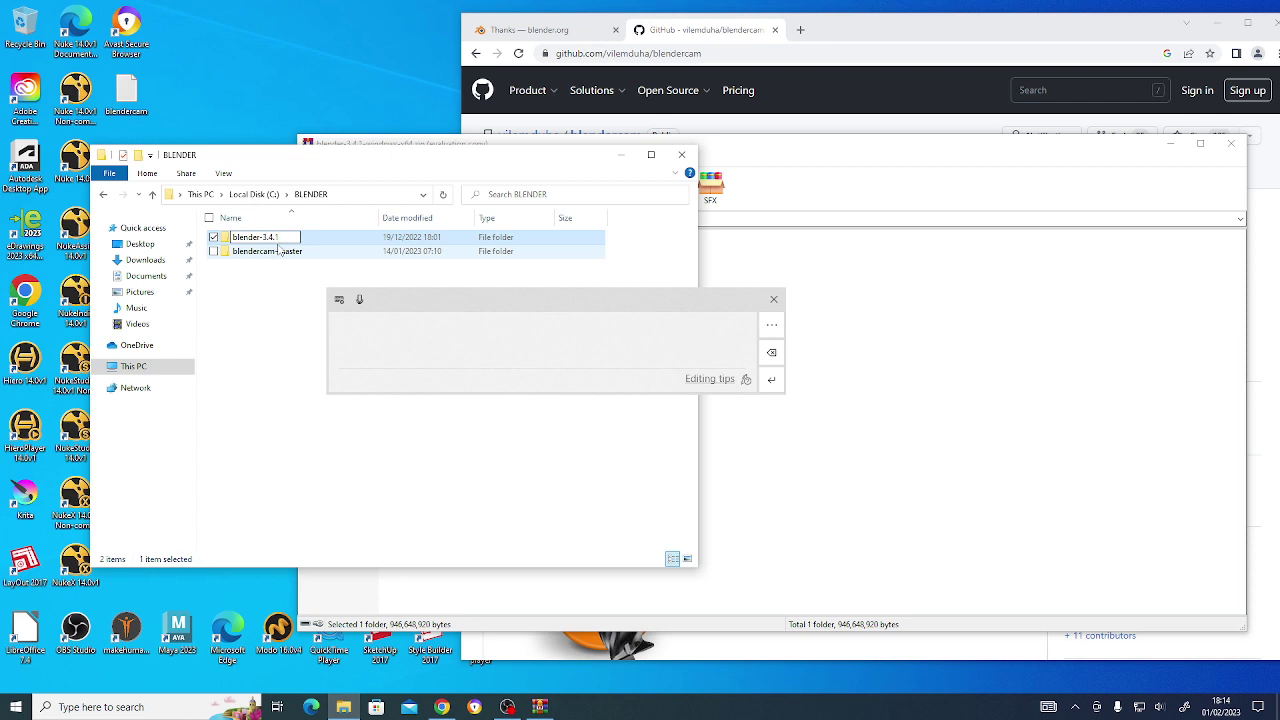
key(BackSpace)
key(BackSpace)
key(BackSpace)
key(Return)
click(468, 364)
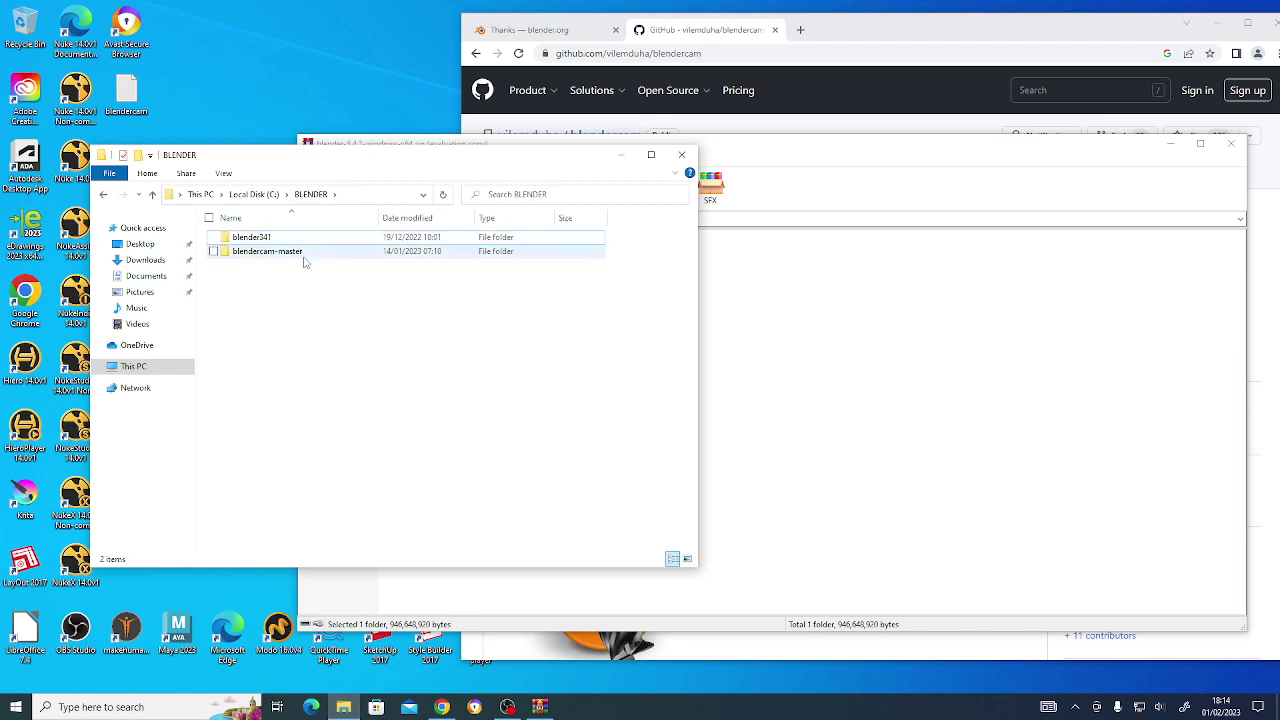
Launch Command Prompt from the system search.
click(133, 705)
text(cmd)
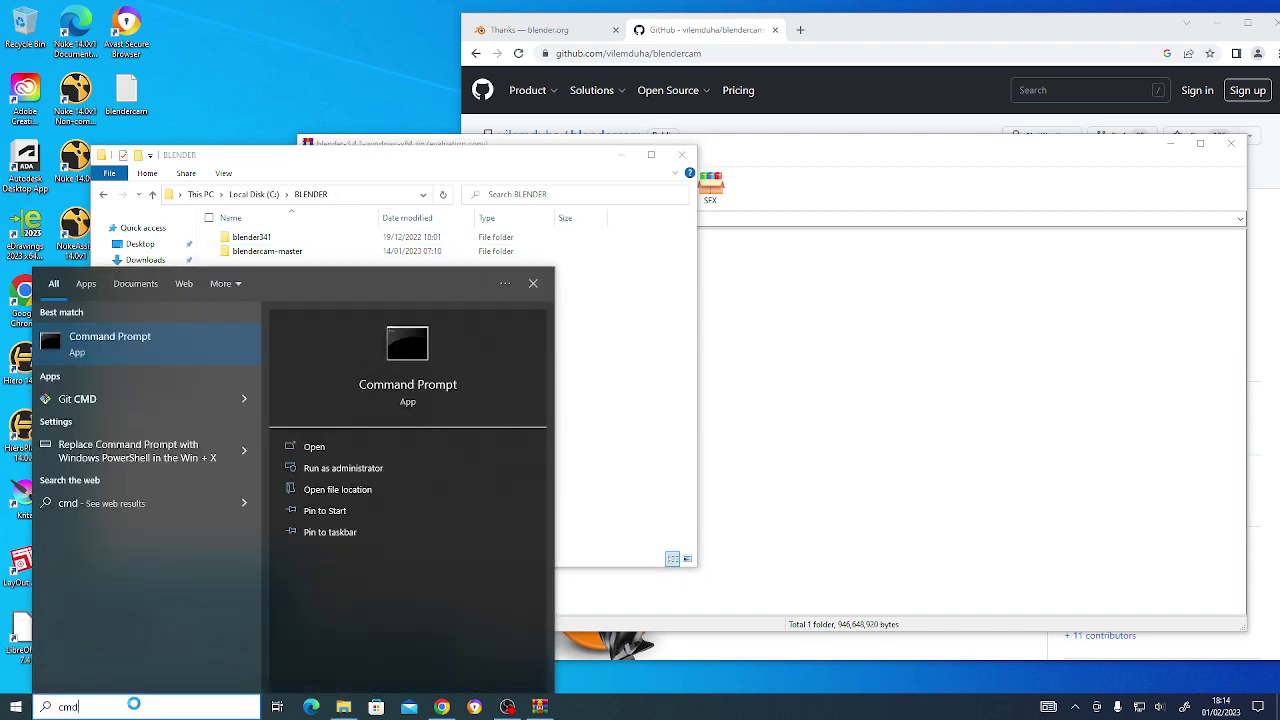
key(Return)
drag(250, 114, 664, 233)
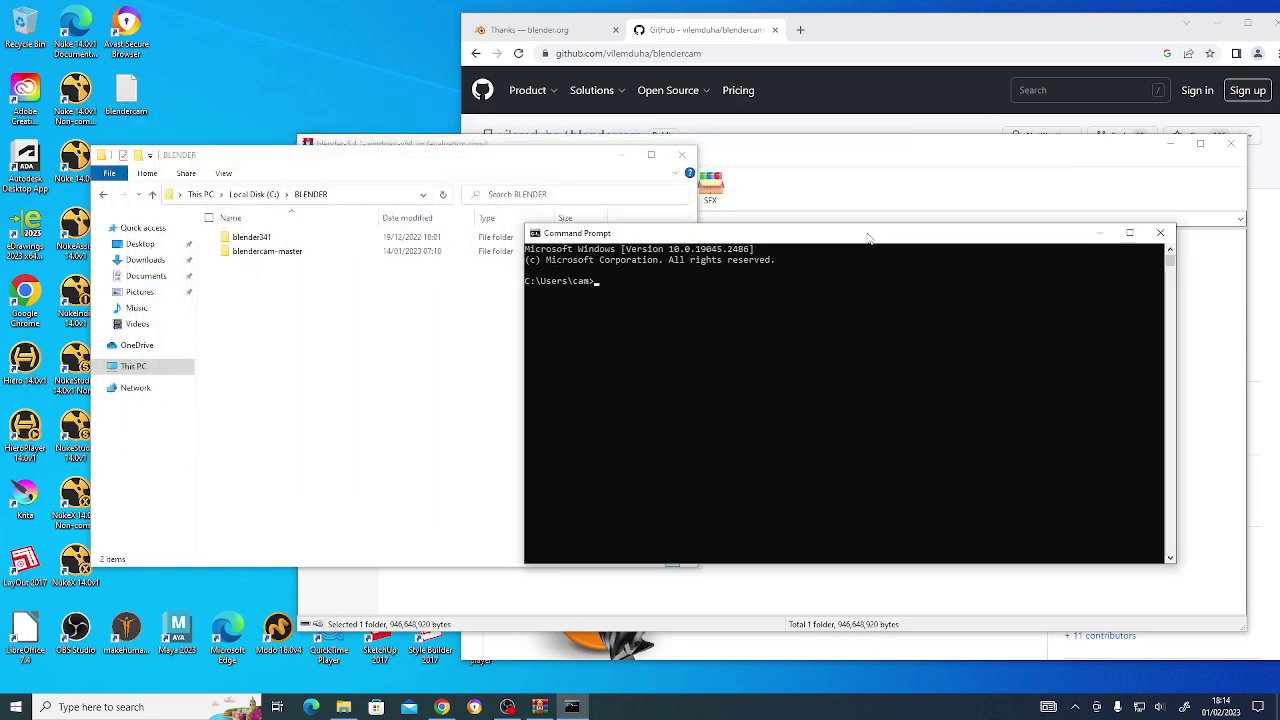
Browse to blender341\3.4\python\bin in Explorer and copy its folder path.
double_click(315, 240)
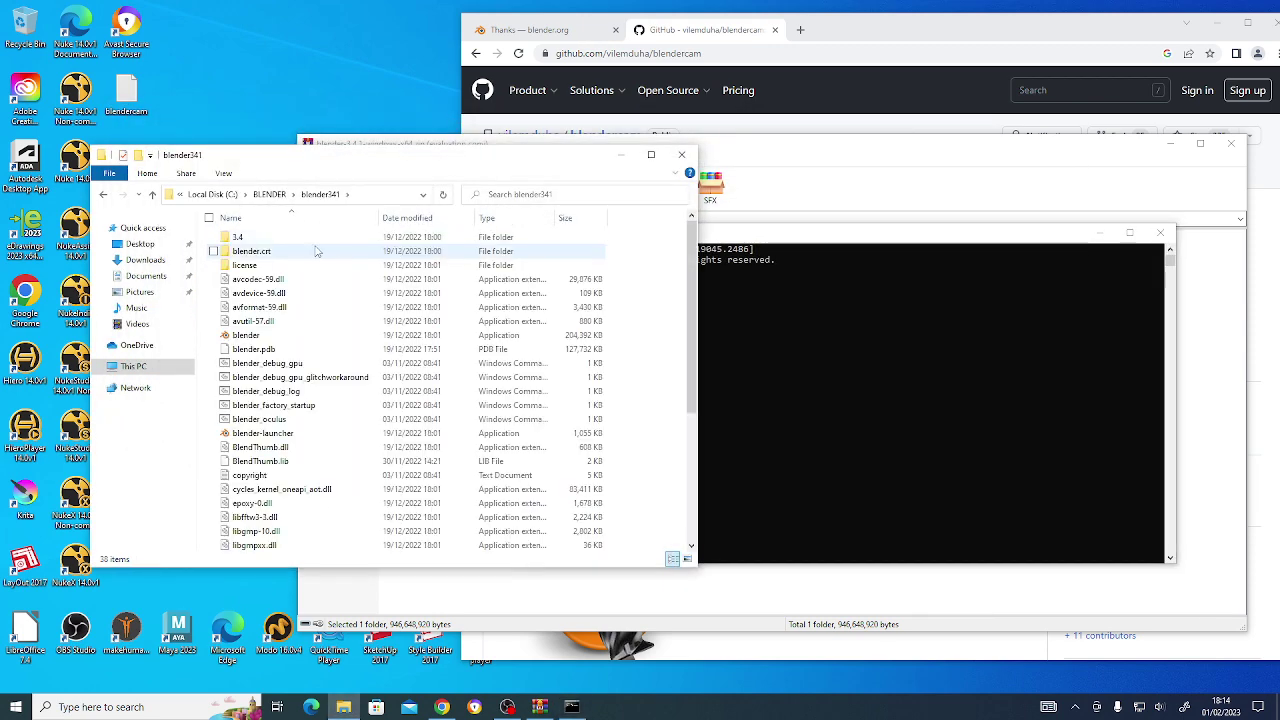
double_click(315, 240)
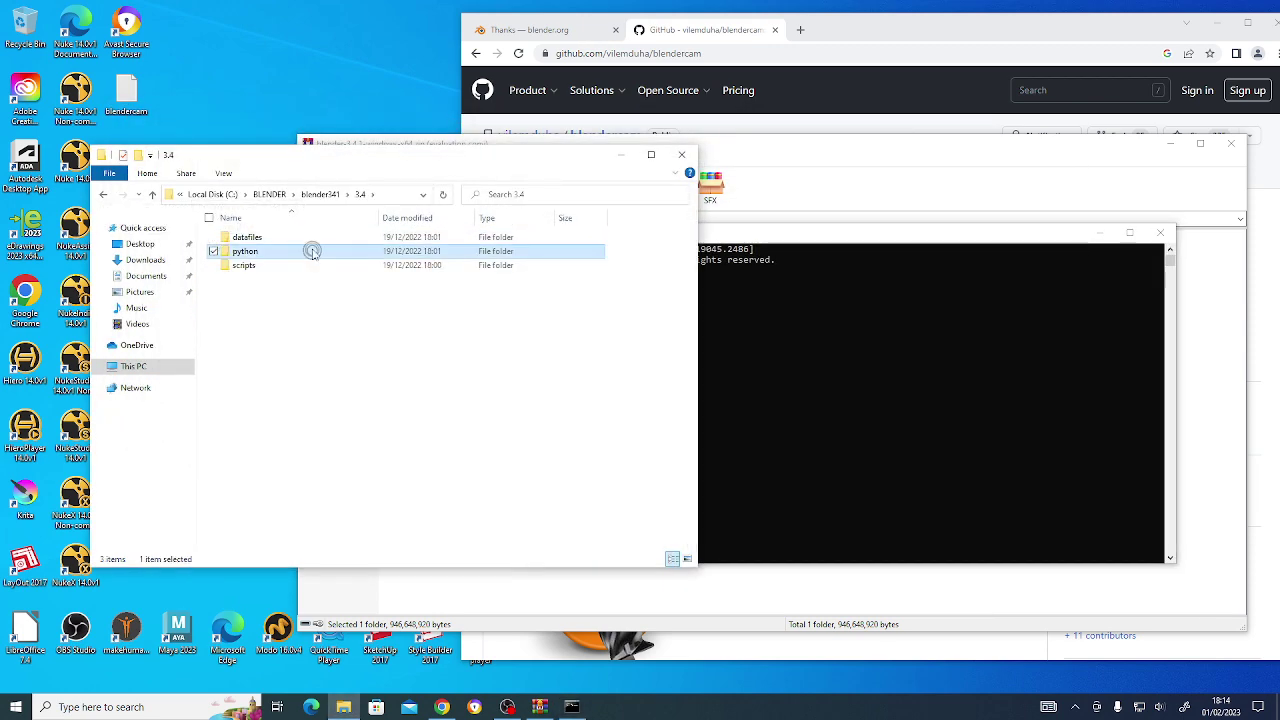
double_click(314, 251)
click(378, 198)
double_click(294, 237)
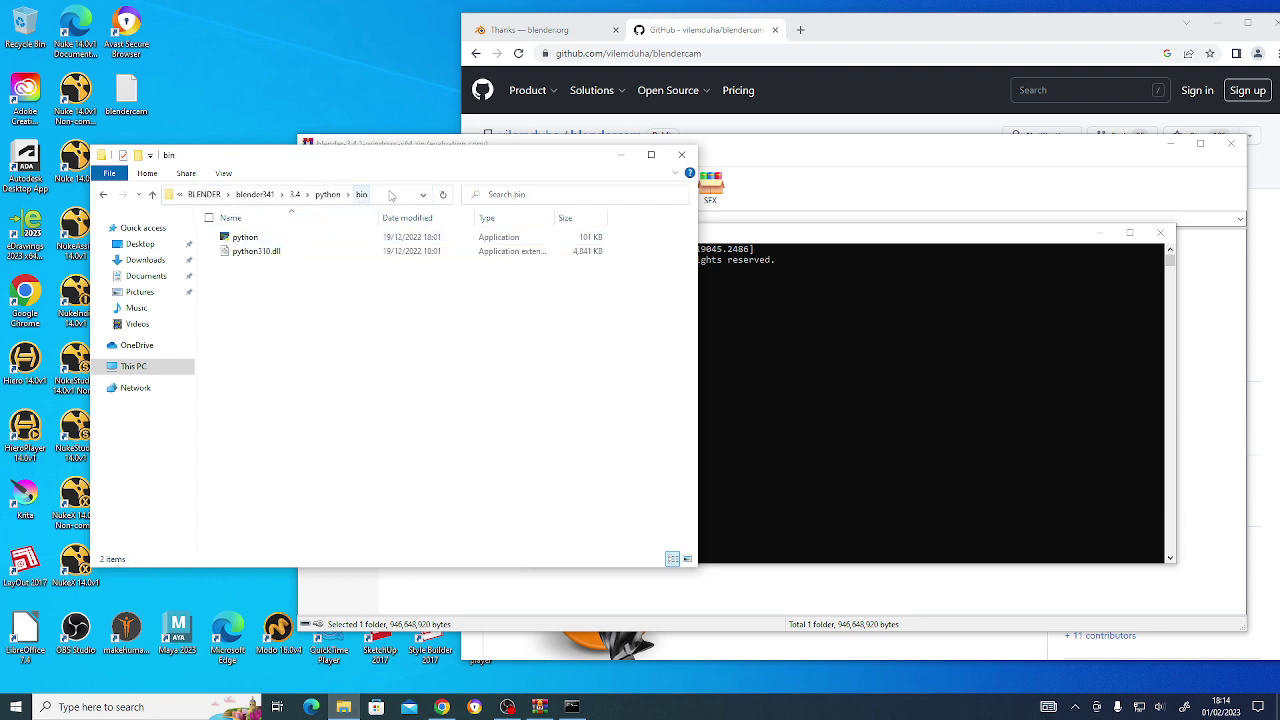
click(390, 193)
key(ctrl+c)
Run cd C:\BLENDER\blender341\3.4\python\bin in Command Prompt.
click(806, 394)
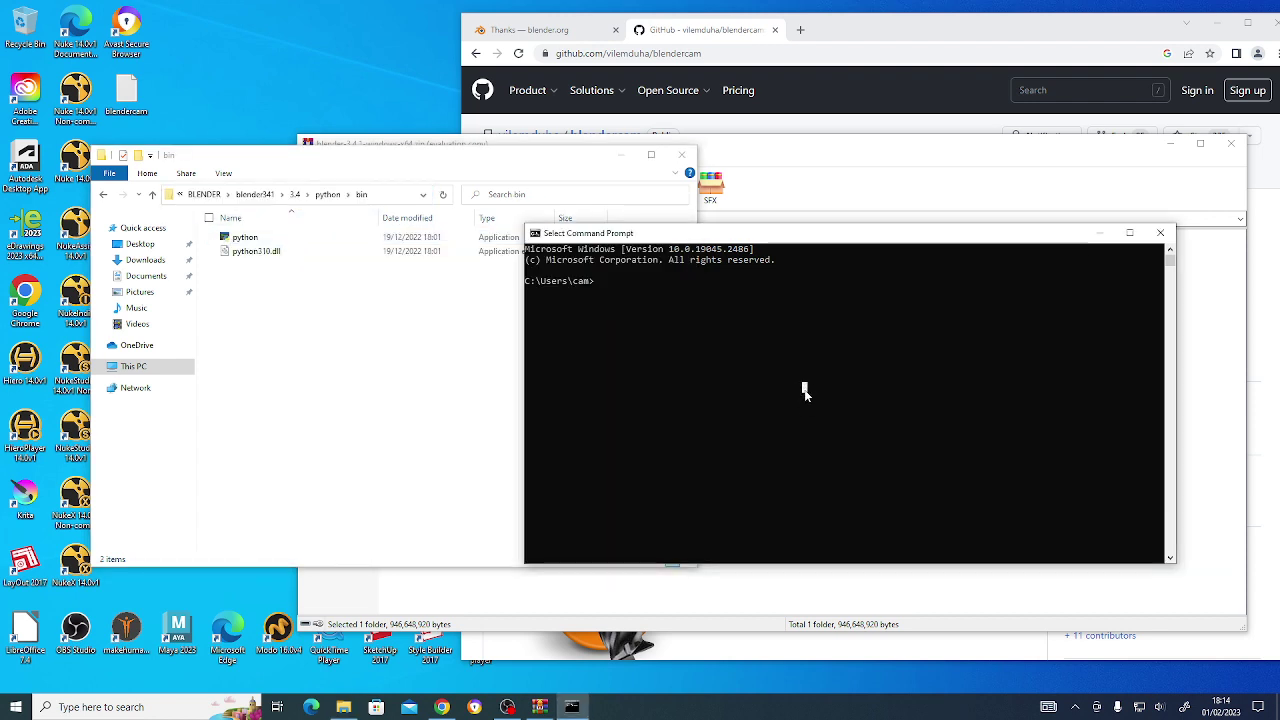
key(ctrl+v)
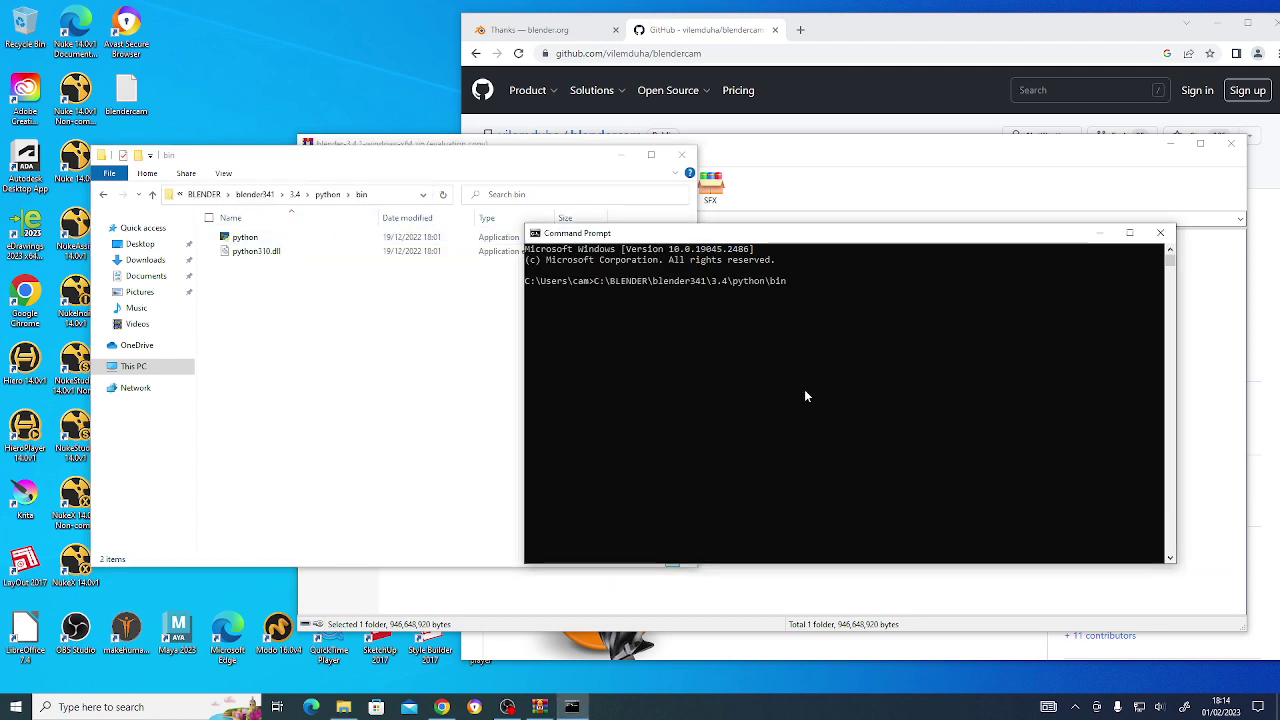
key(Left)
key(Home)
text(cd)
key(Return)
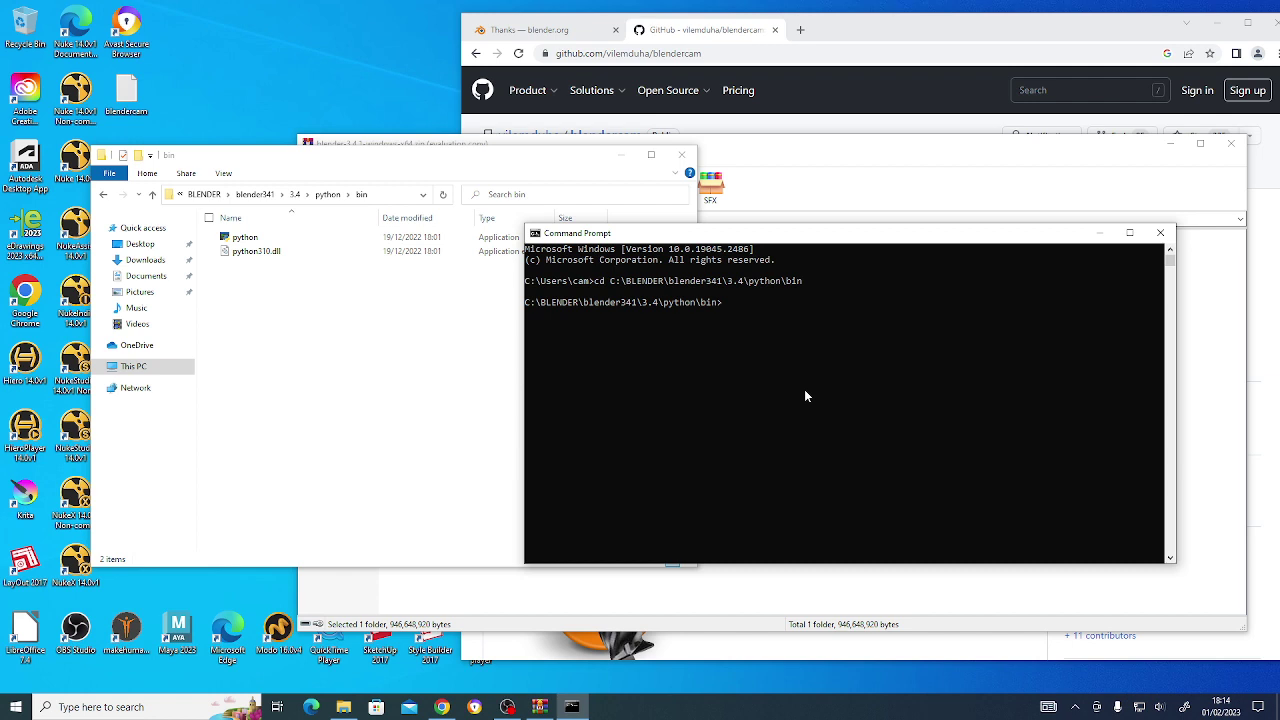
Run the shapely 2.0.1 pip install line from blendercam.txt in Command Prompt.
double_click(140, 92)
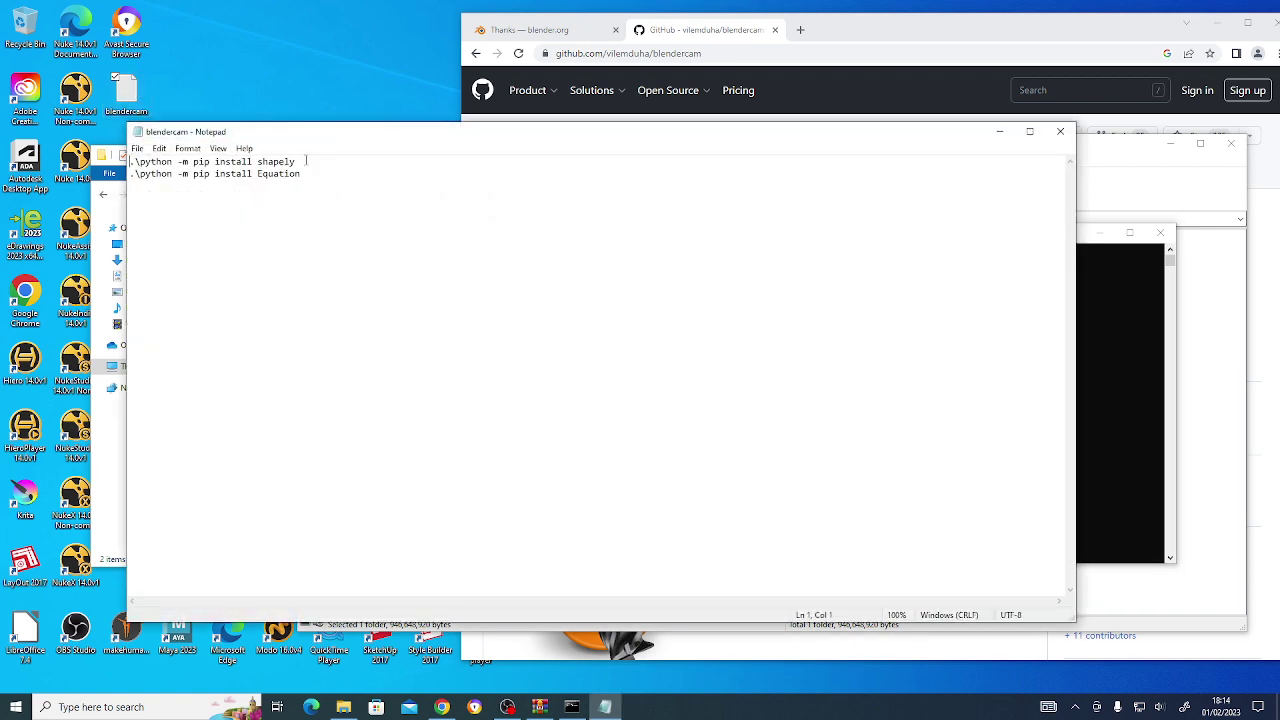
drag(296, 161, 112, 158)
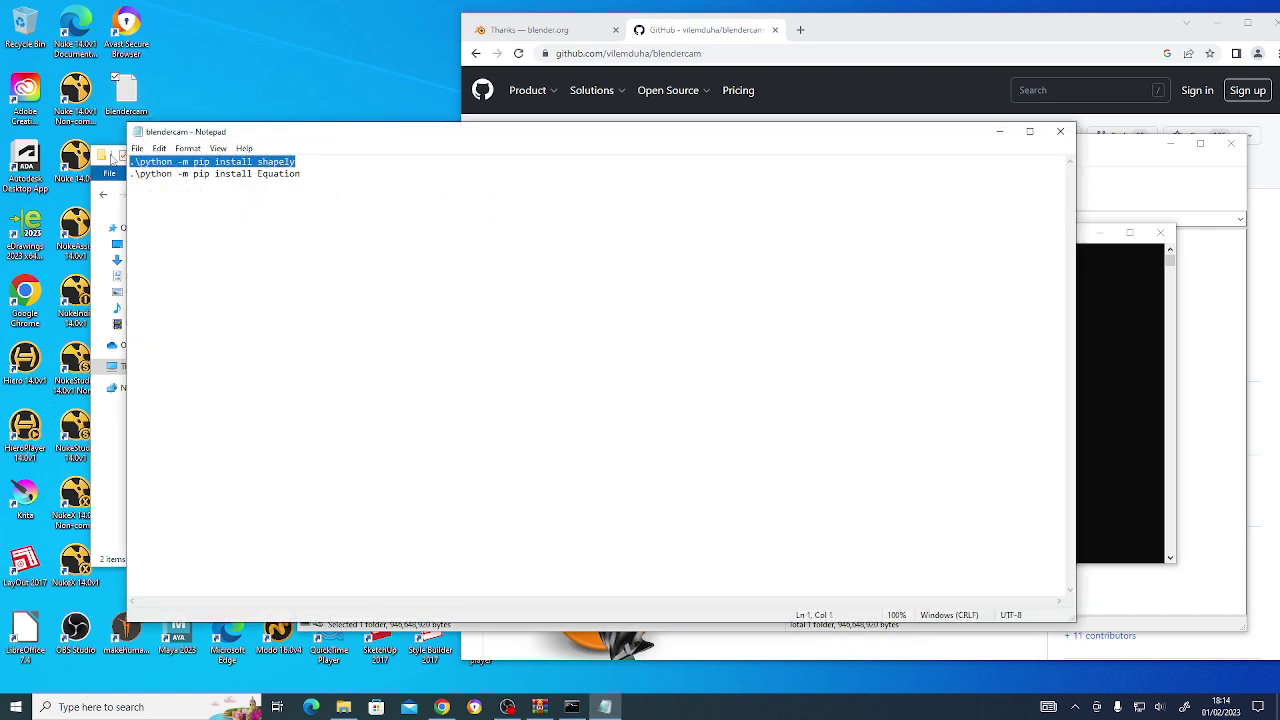
click(999, 131)
click(757, 316)
right_click(757, 316)
right_click(757, 316)
key(Return)
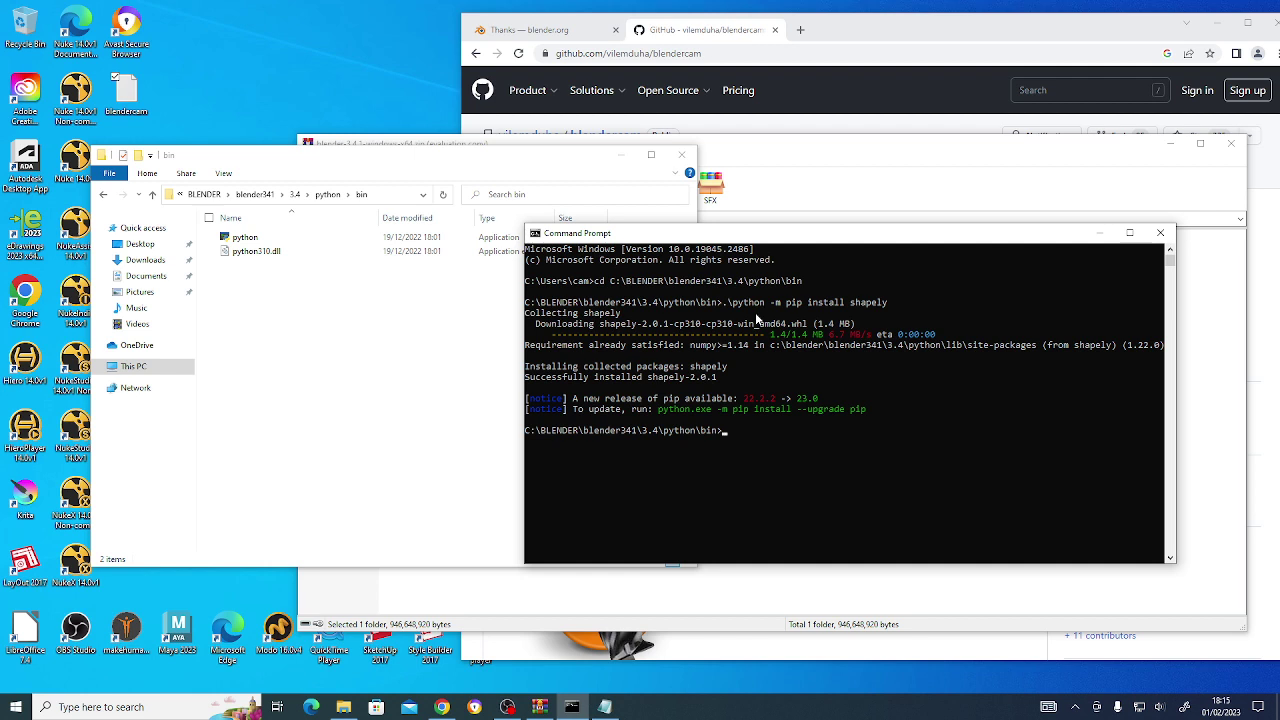
Recall the pip command and begin replacing shapely with Equation.
key(Up)
key(BackSpace)
key(BackSpace)
key(BackSpace)
key(BackSpace)
key(BackSpace)
key(BackSpace)
text(E)
Finish typing Equation into the pip command, checking the name against blendercam.txt.
click(604, 707)
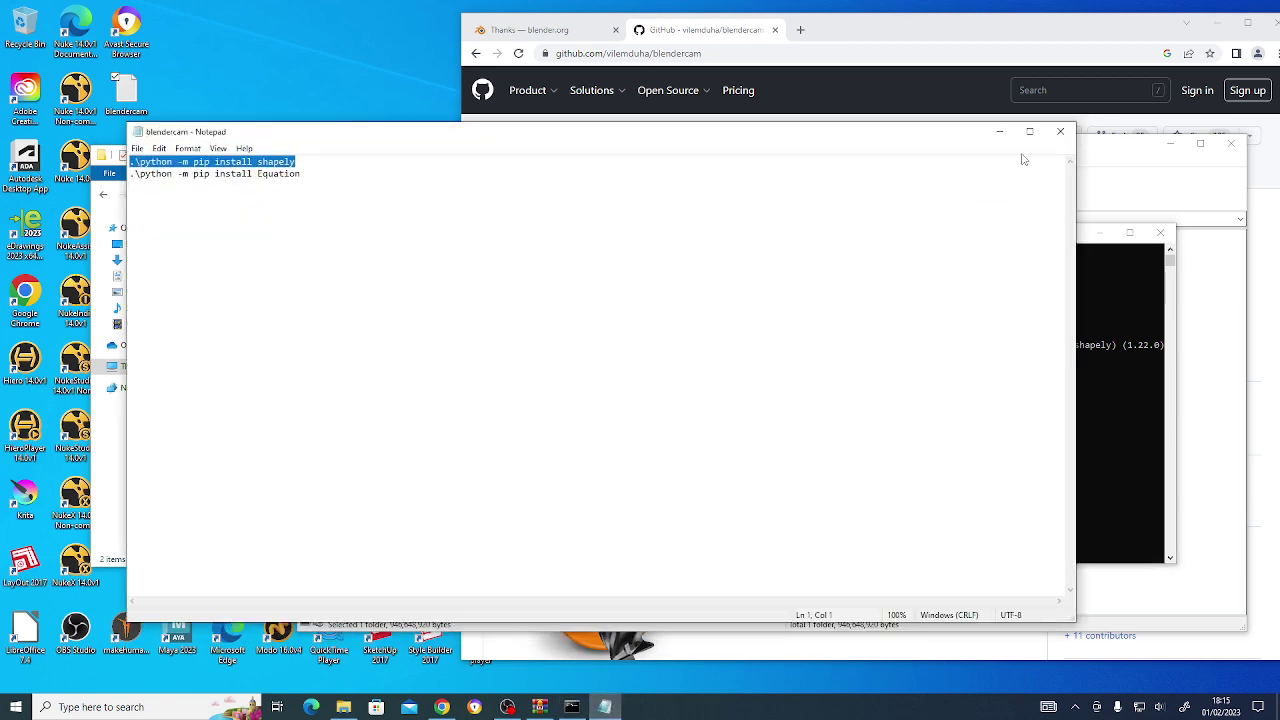
click(999, 131)
text(quation)
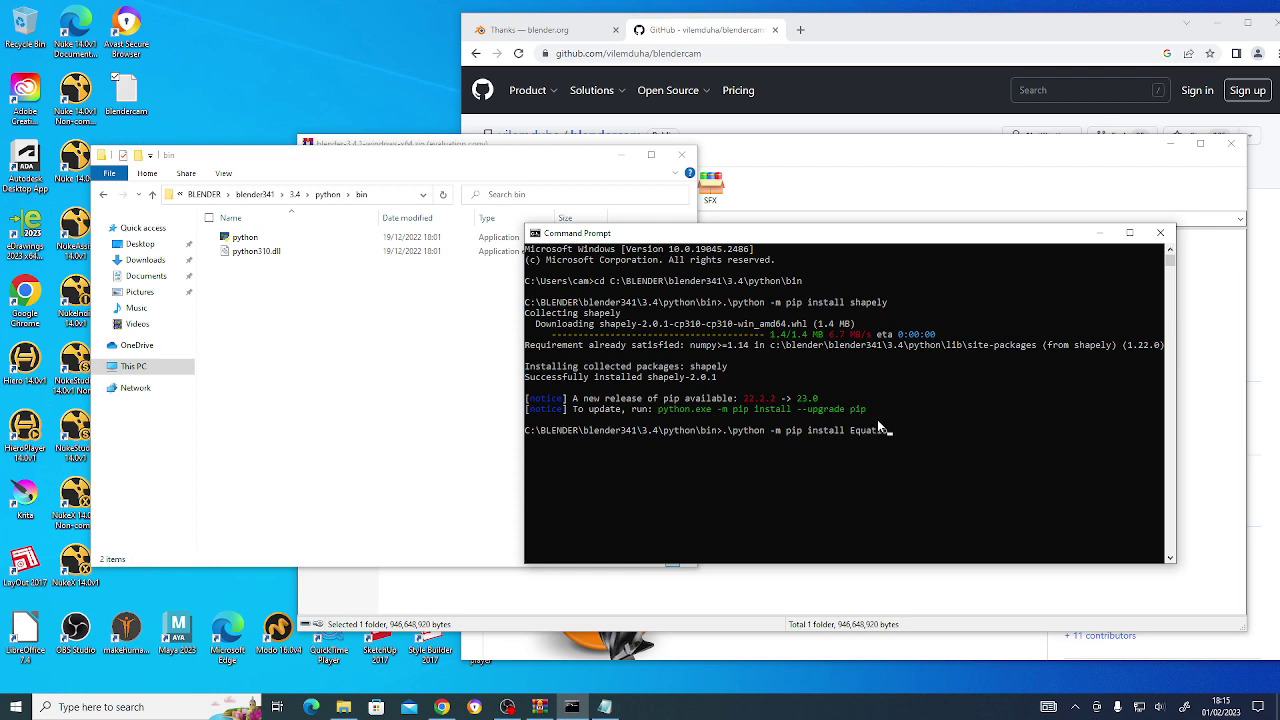
click(604, 707)
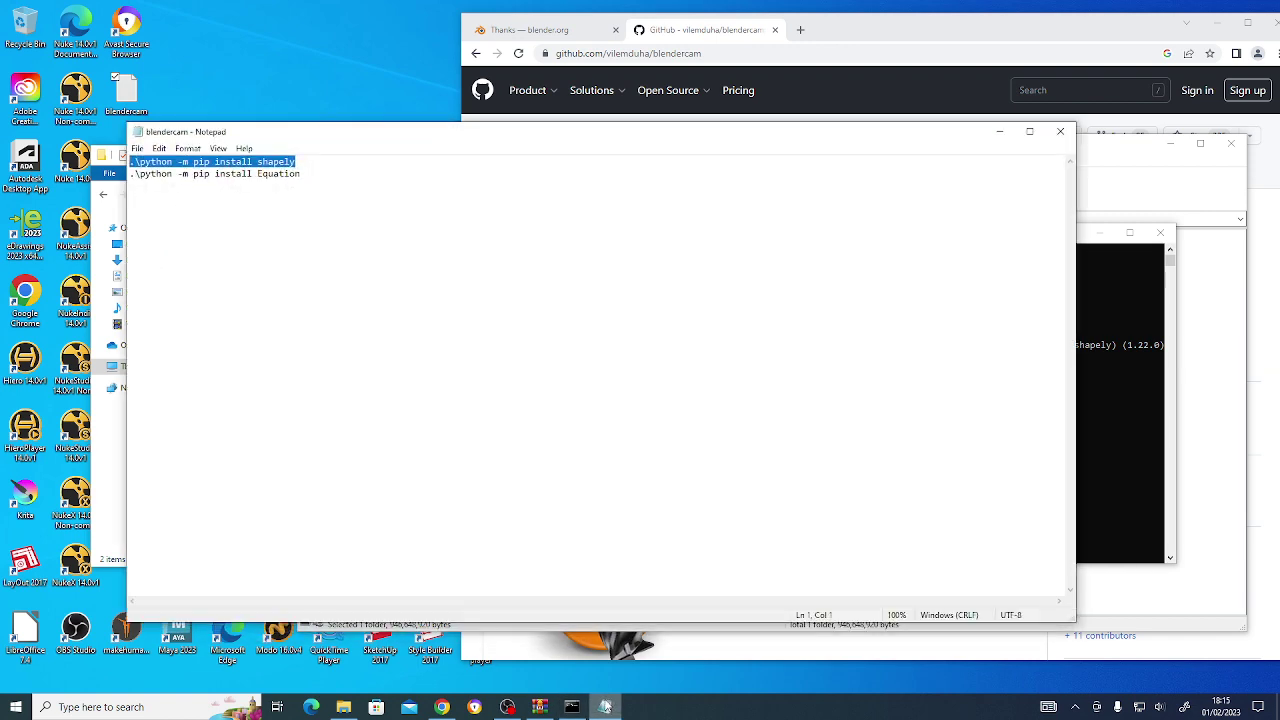
click(999, 131)
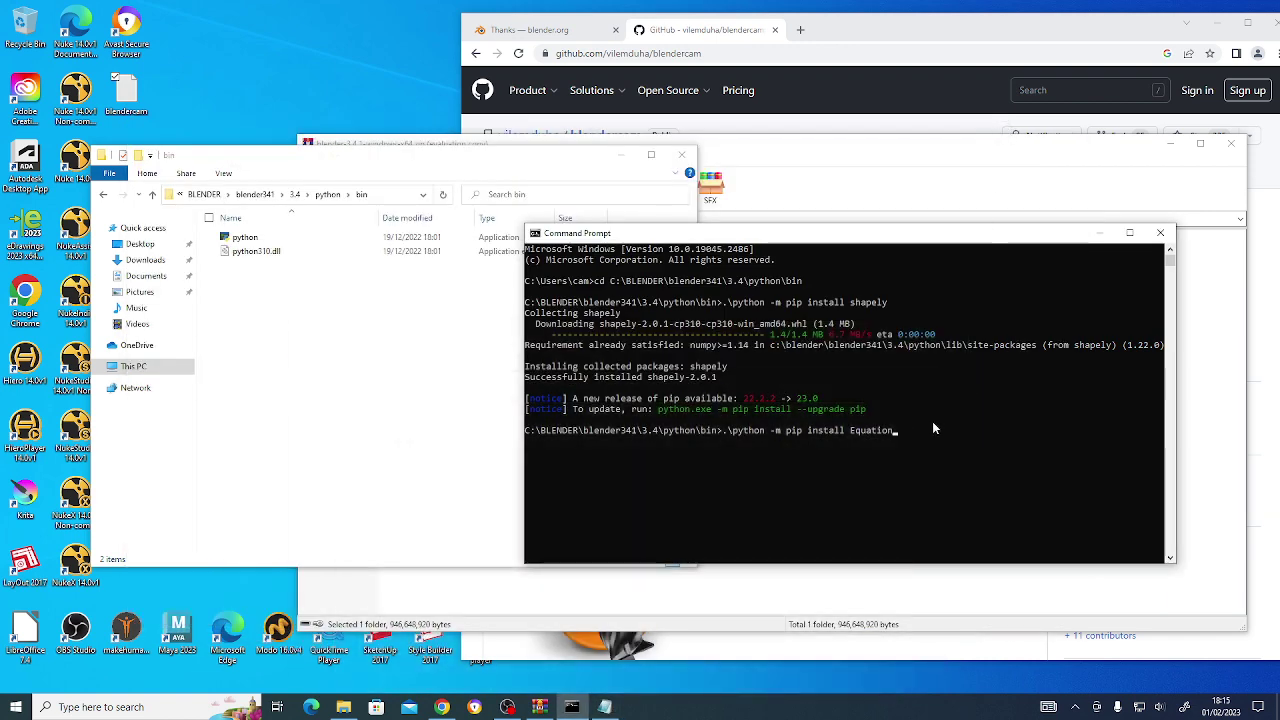
Run the pip command to install Equation 1.2.01 into Blender's Python.
click(932, 428)
key(super+h)
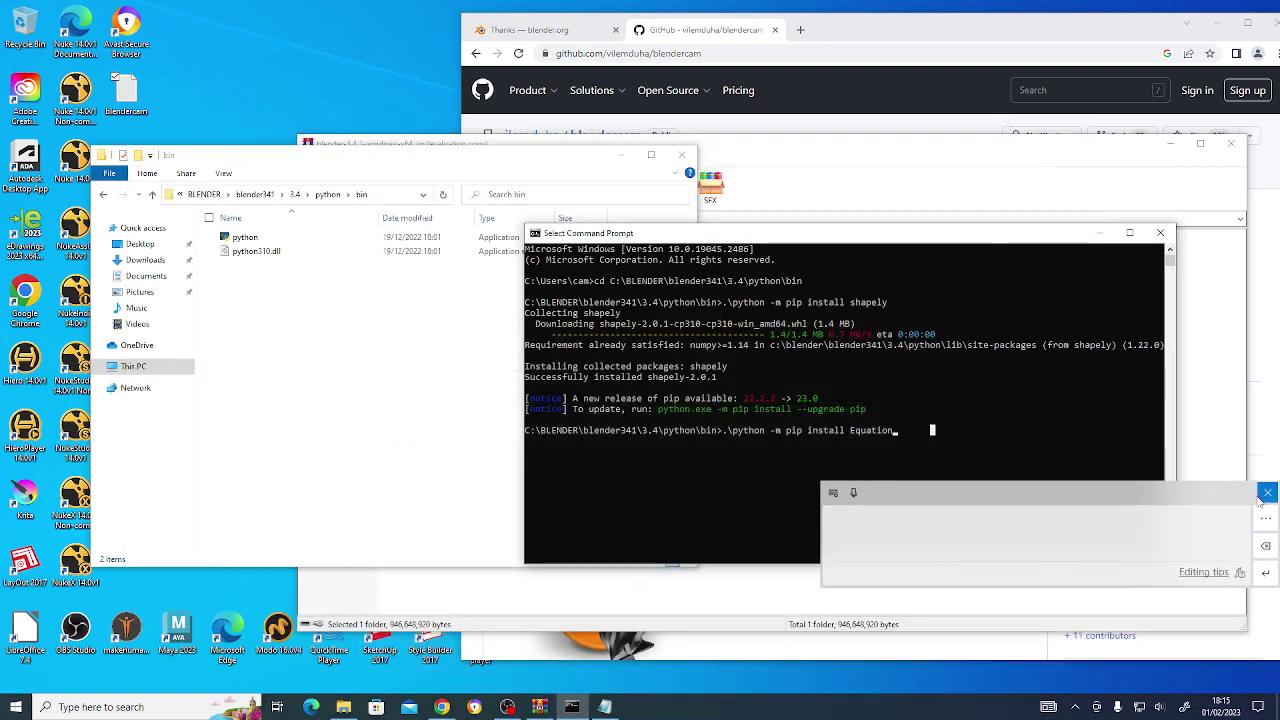
click(1267, 493)
click(1019, 450)
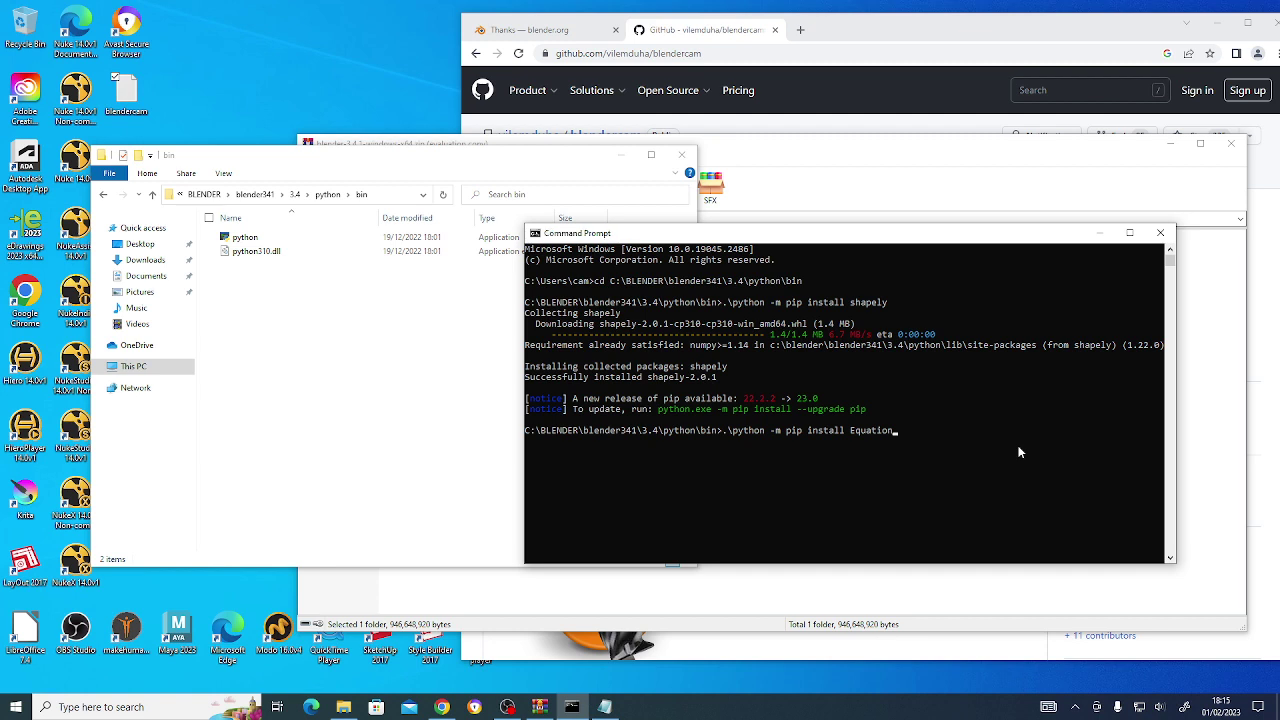
click(910, 430)
key(super+h)
key(Escape)
key(Return)
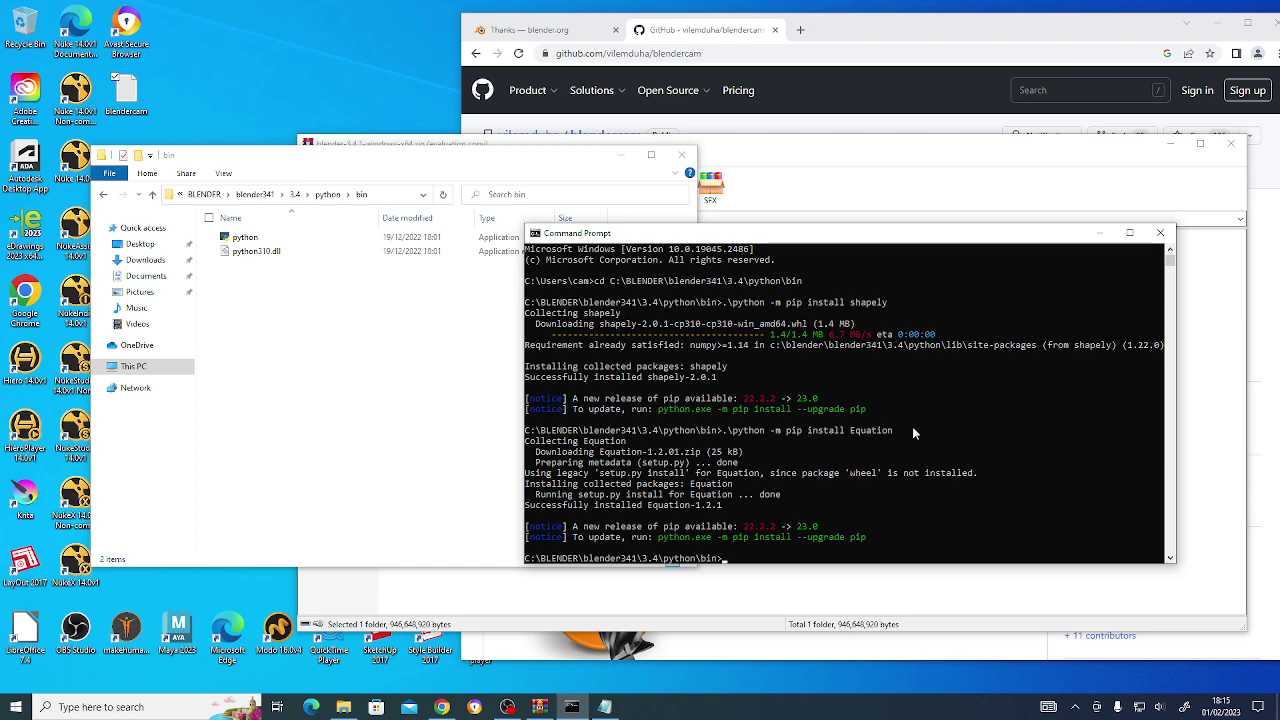
Launch blender.exe from blender341 and open Preferences at File Paths.
click(262, 195)
double_click(300, 337)
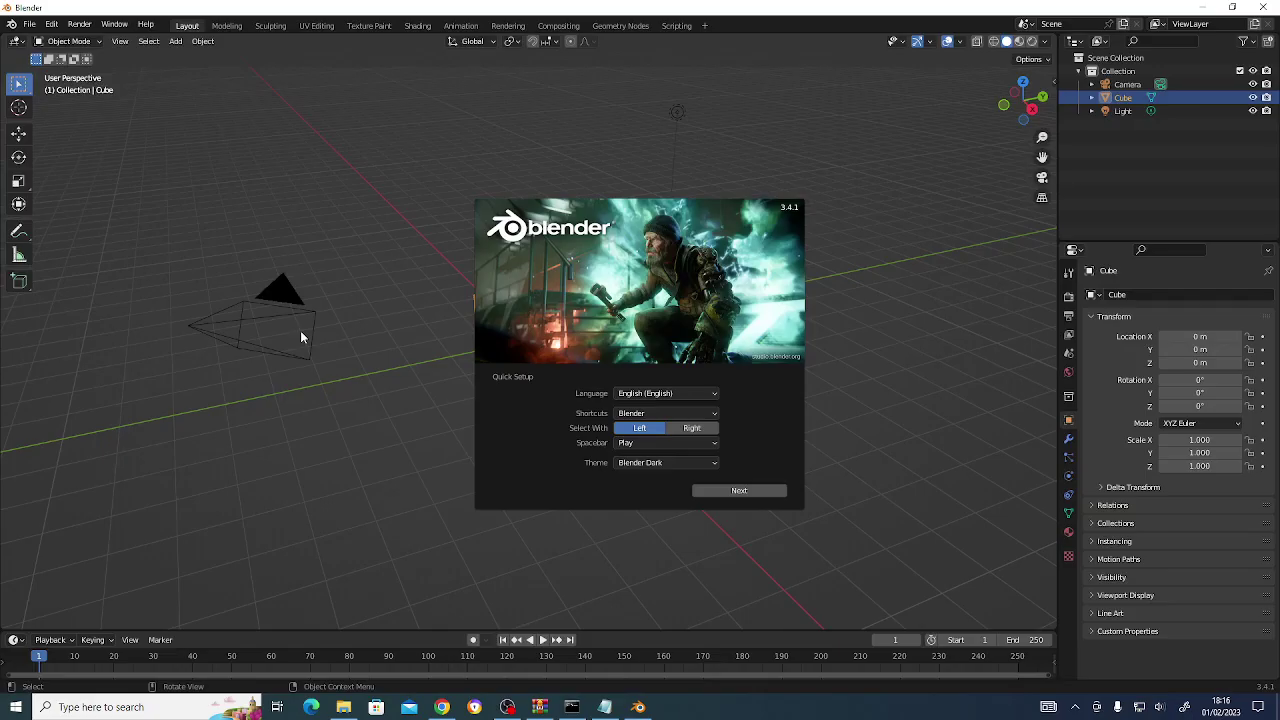
click(822, 203)
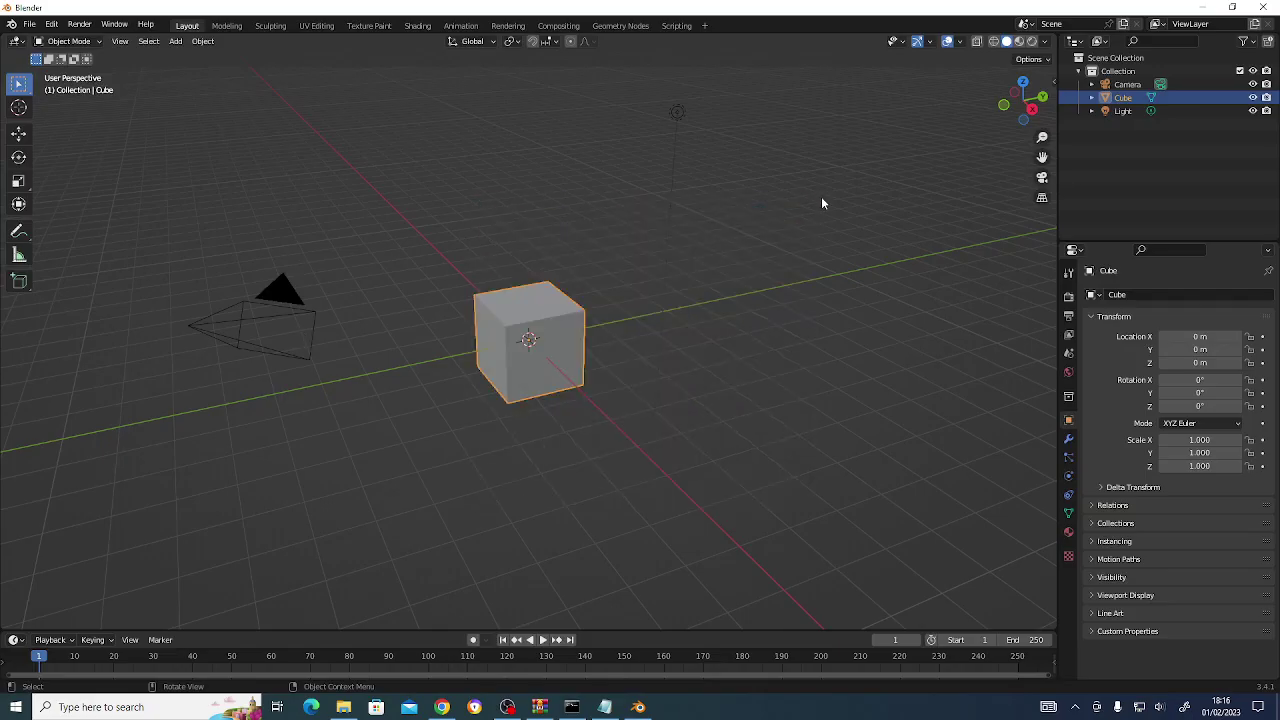
click(52, 24)
click(100, 214)
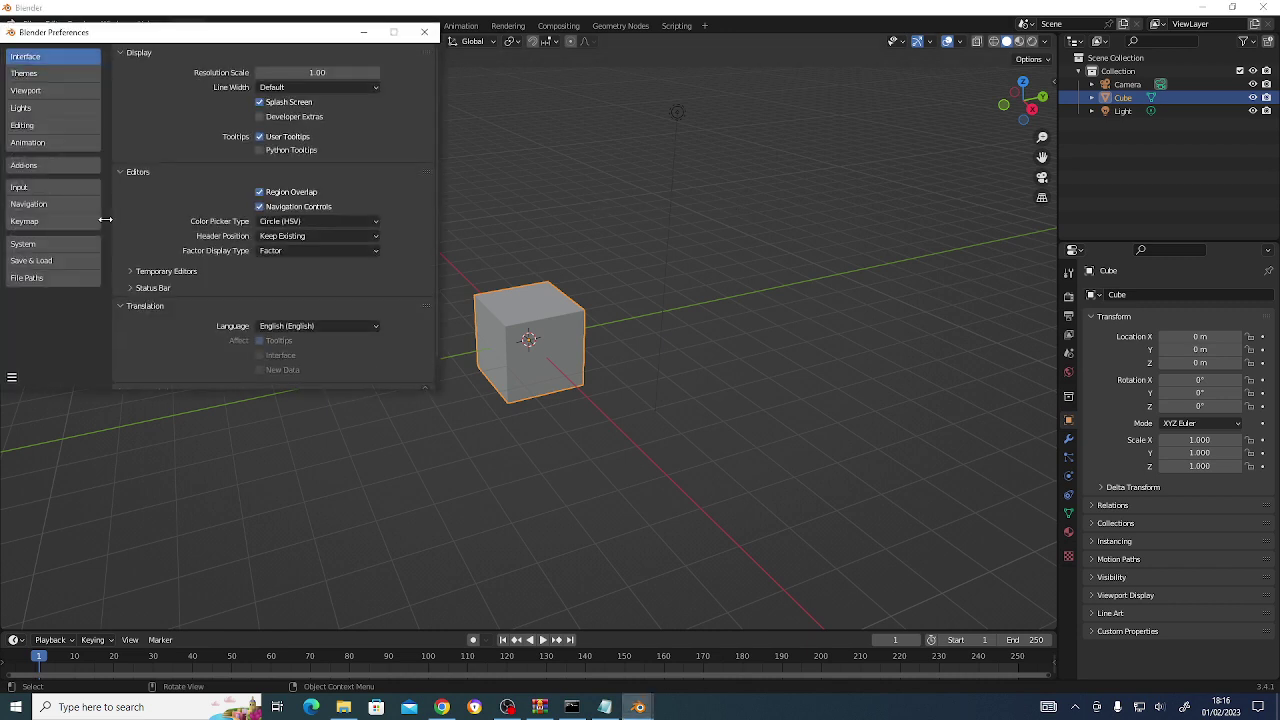
drag(275, 35, 493, 104)
click(279, 350)
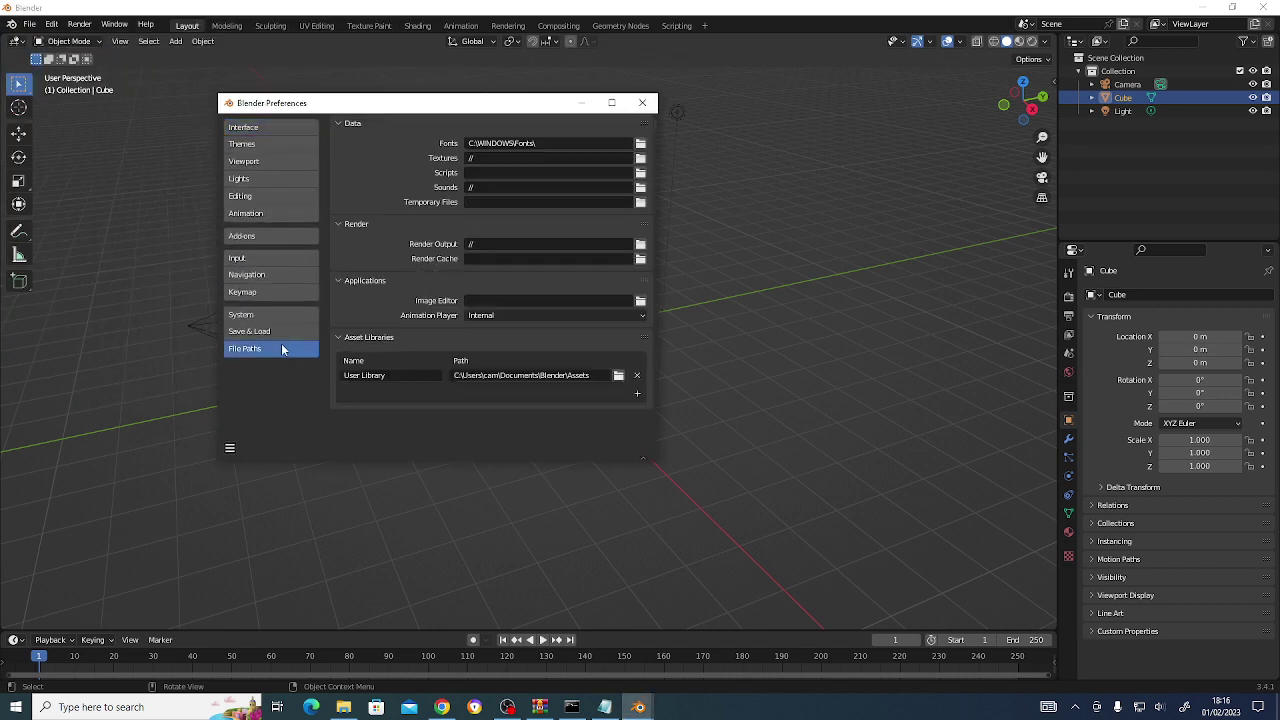
Set the Scripts path to C:\BLENDER\blendercam-master\scripts.
click(645, 174)
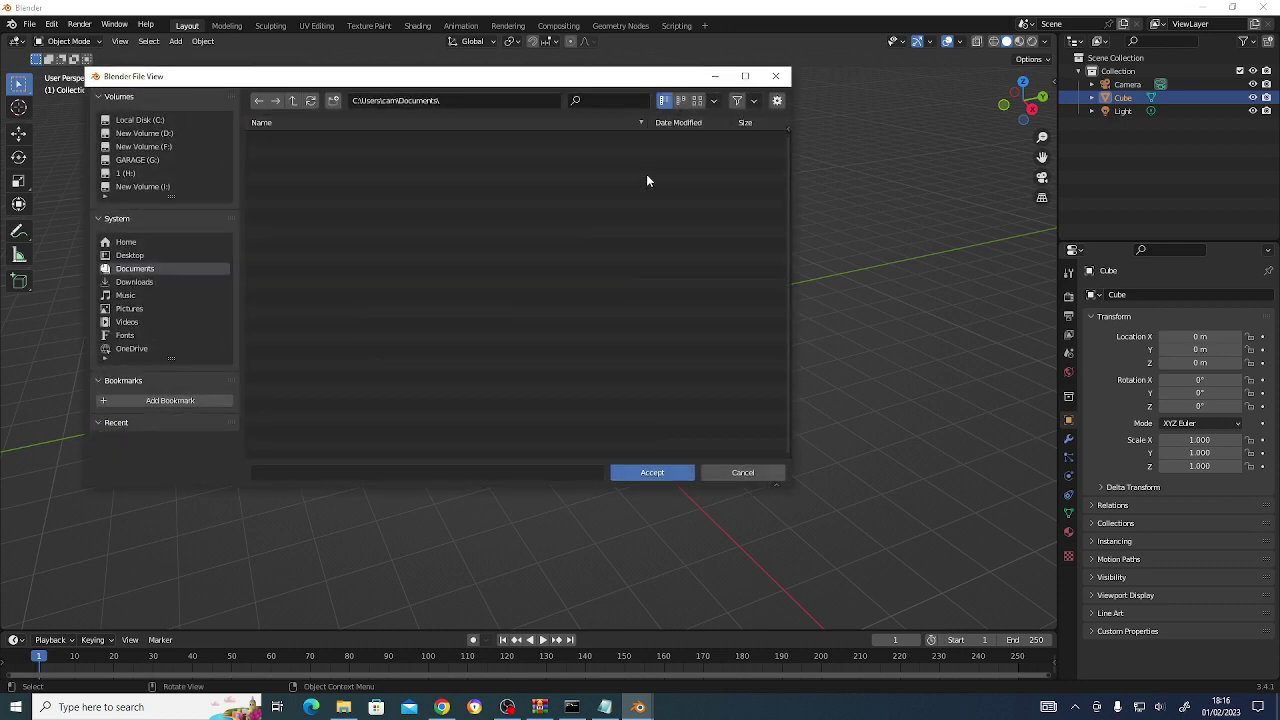
click(190, 118)
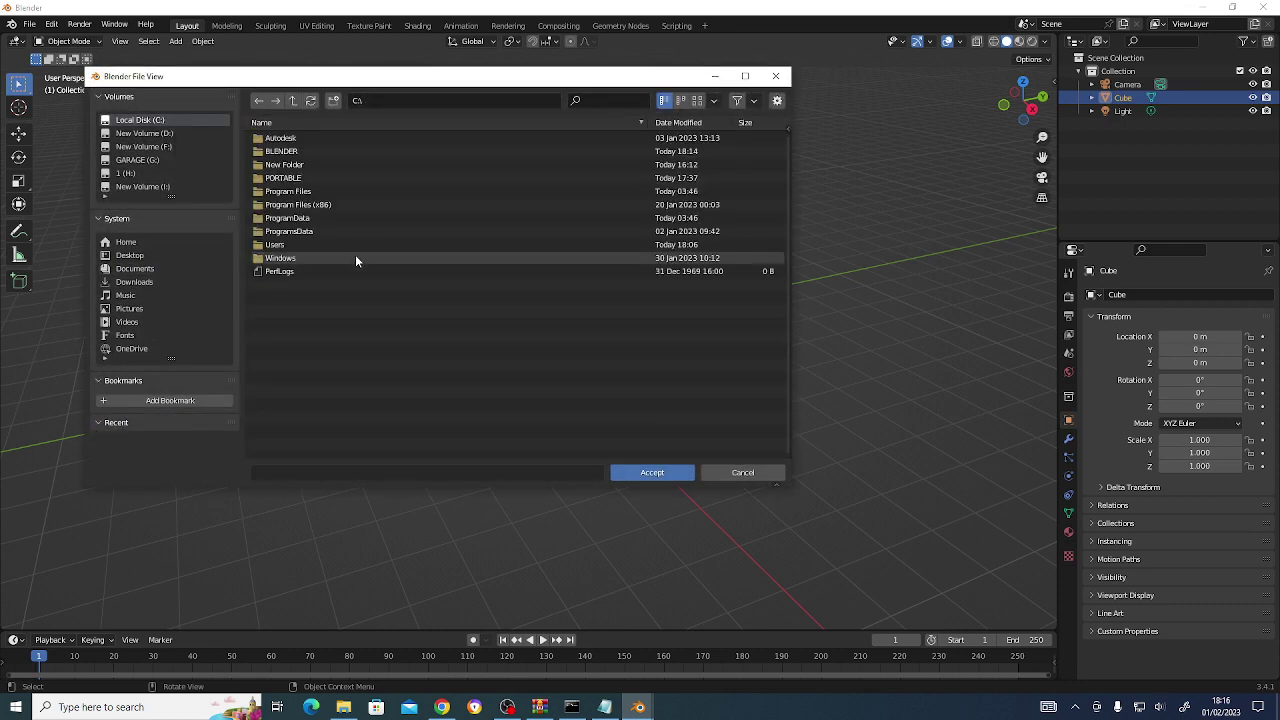
click(390, 155)
double_click(386, 150)
double_click(381, 176)
click(660, 474)
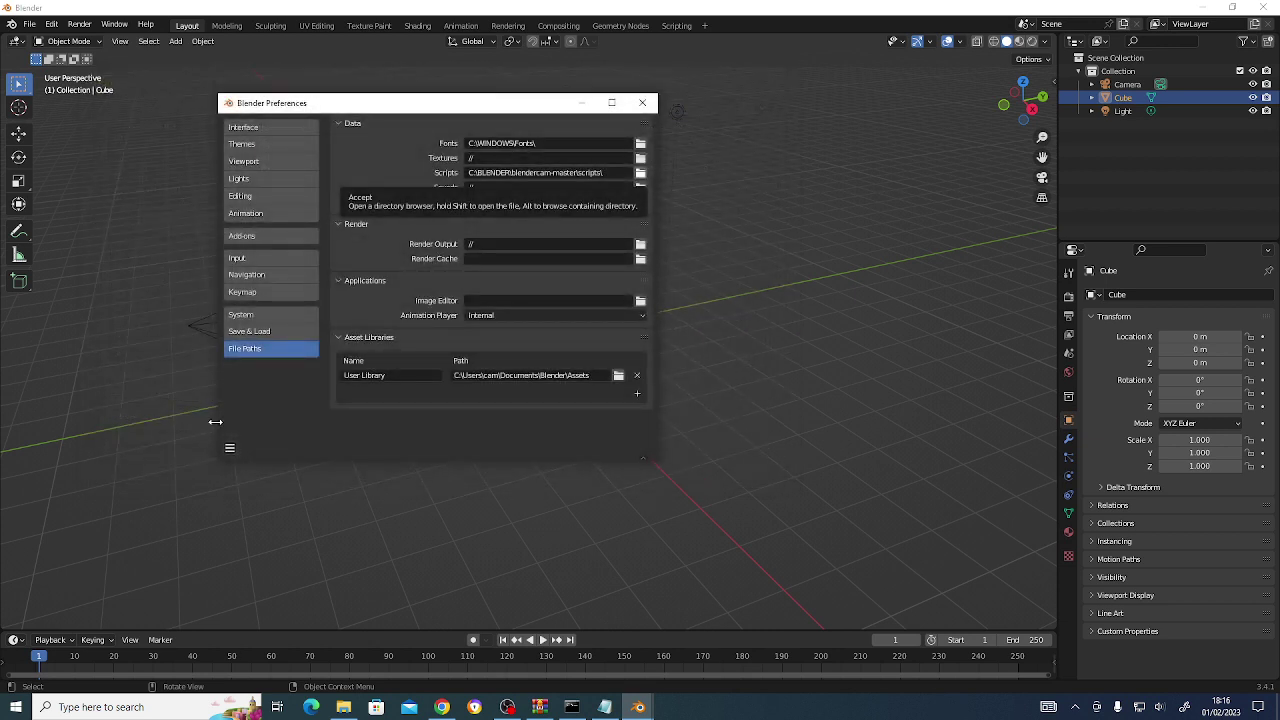
Save the preferences and close the Preferences window.
click(229, 448)
click(285, 413)
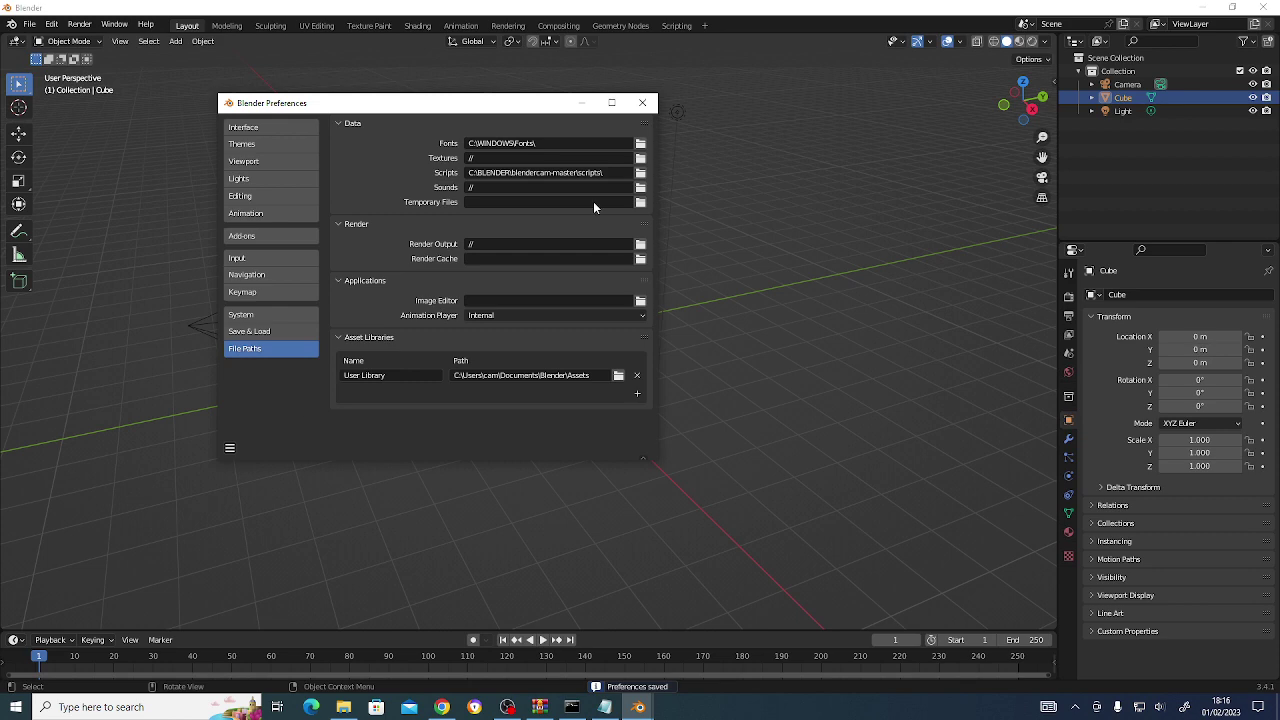
click(643, 103)
Restart Blender and bring up the Add-ons section of Preferences.
click(1263, 8)
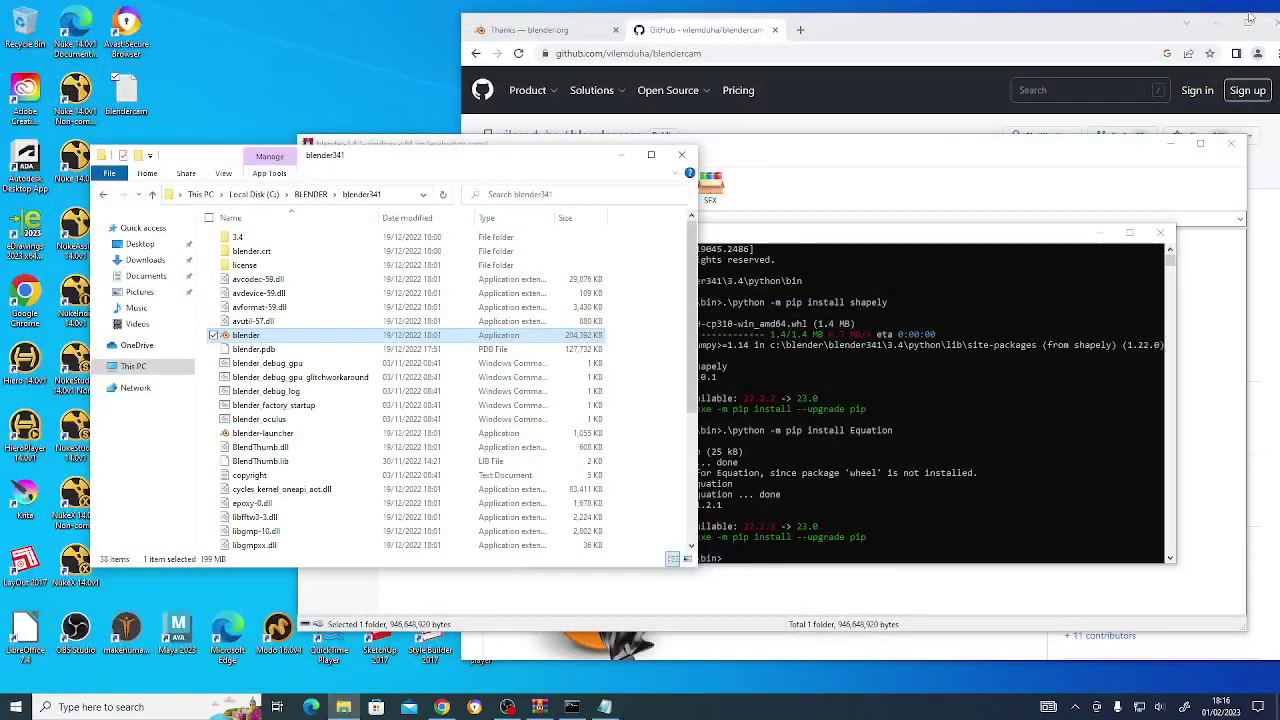
double_click(292, 335)
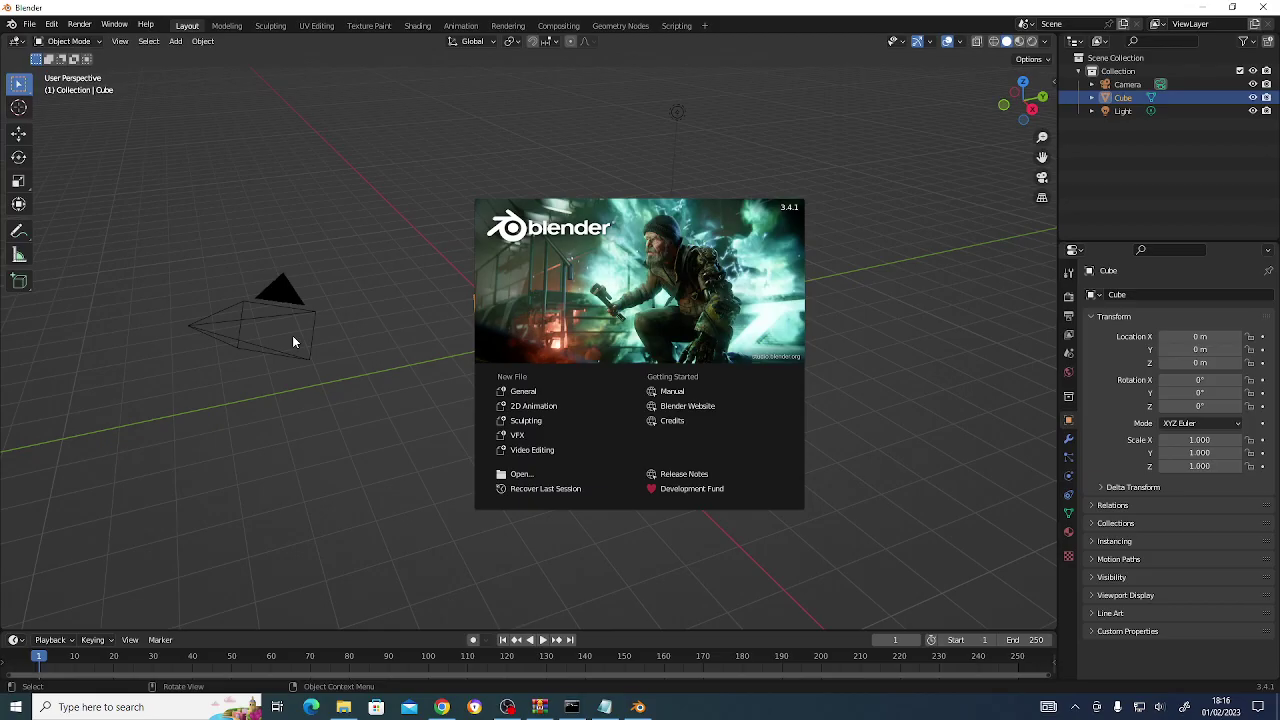
click(51, 24)
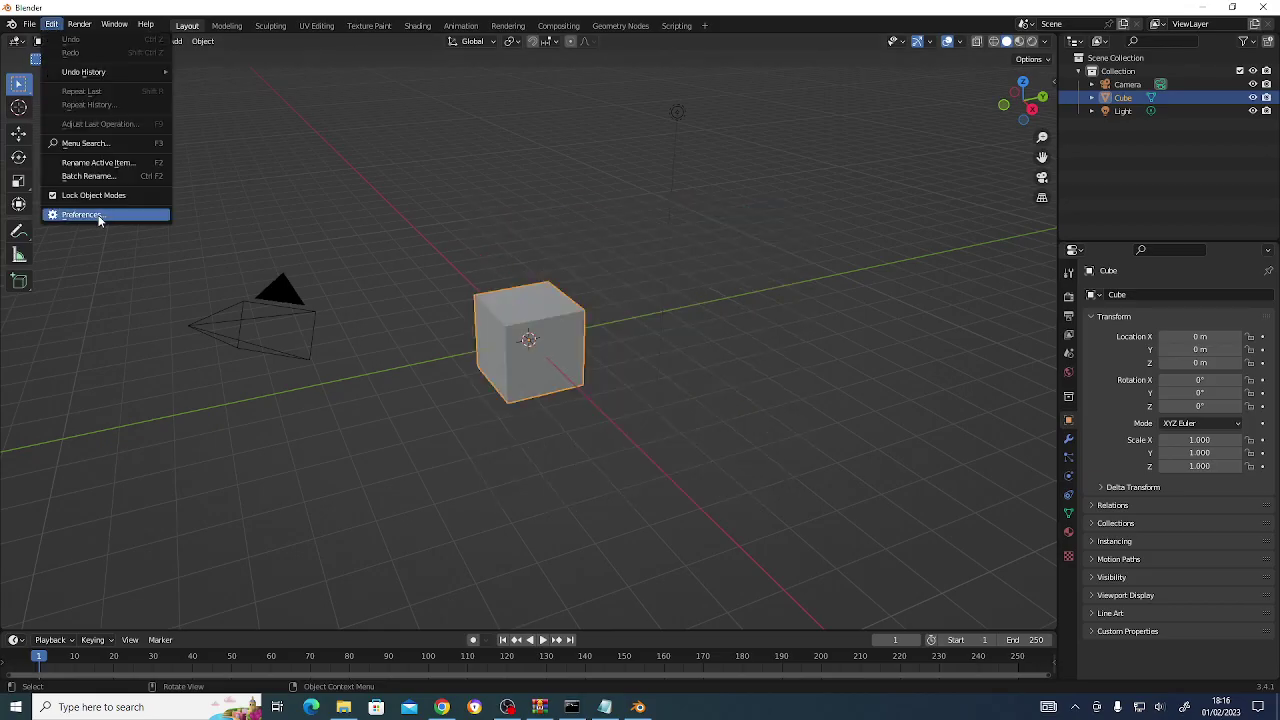
click(102, 217)
click(72, 163)
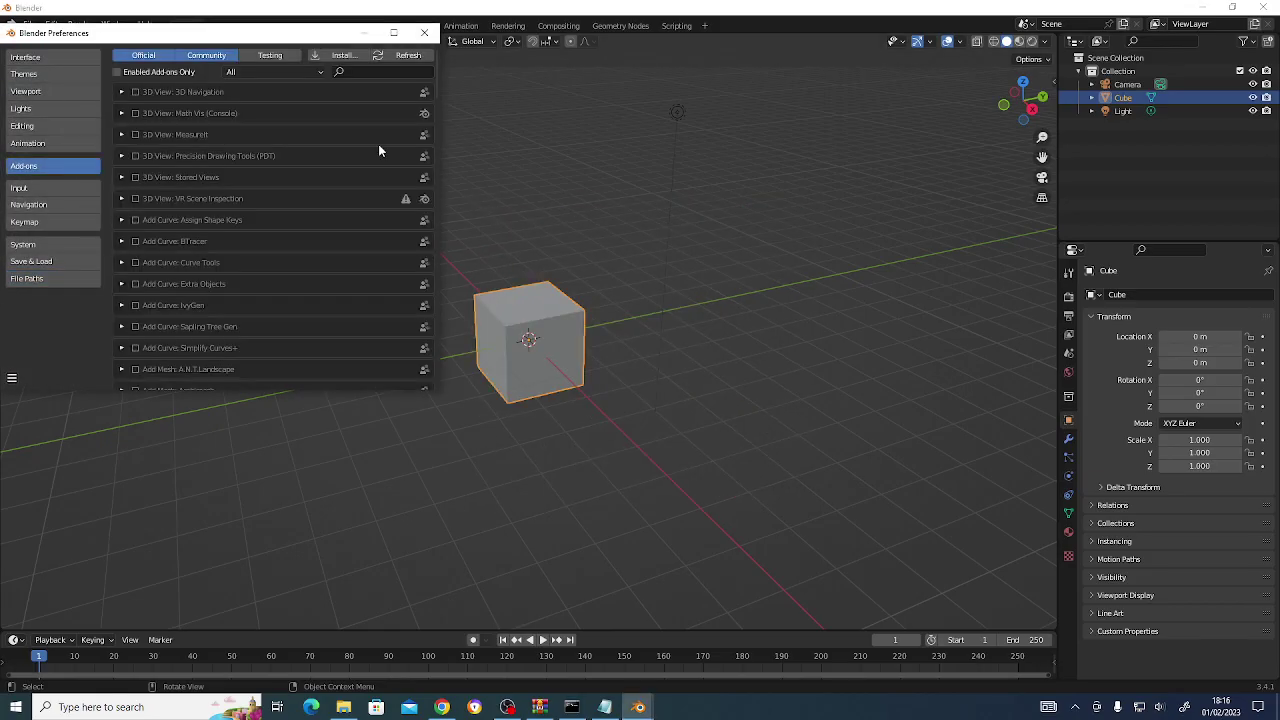
Filter add-ons by 'cam' and enable Scene: CAM - gcode generation tools.
click(378, 72)
text(cam)
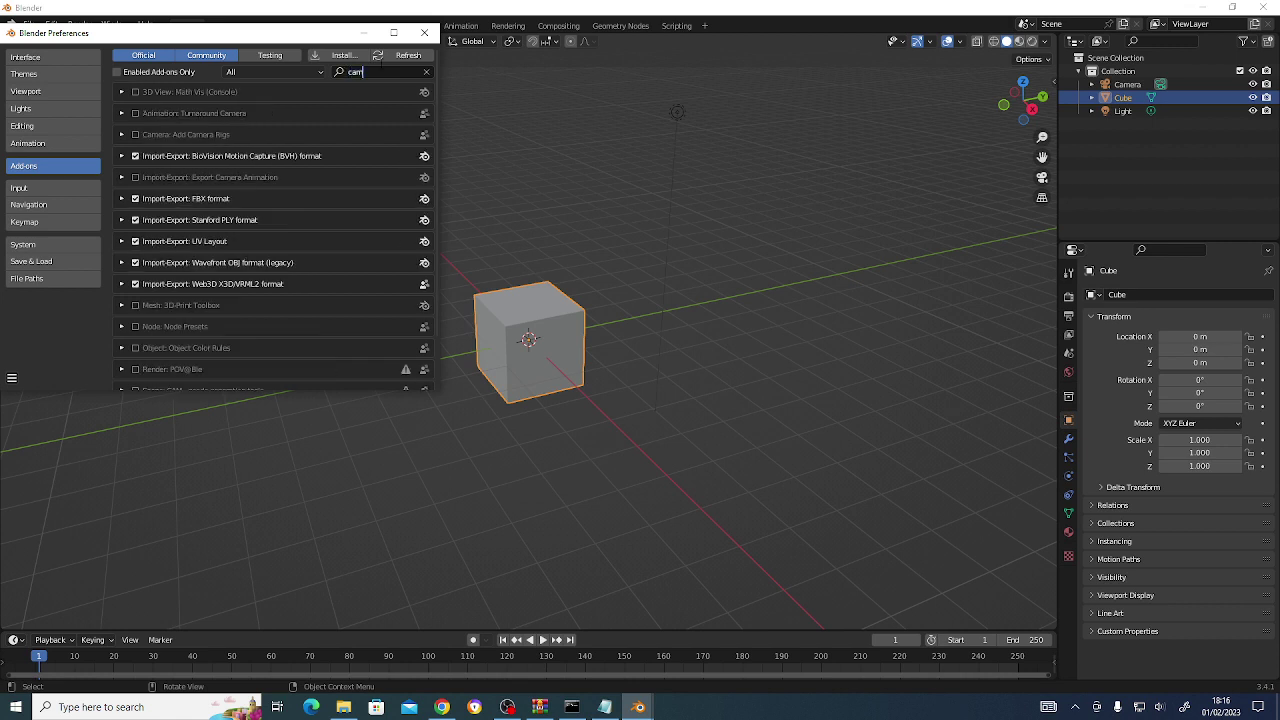
drag(349, 393, 345, 500)
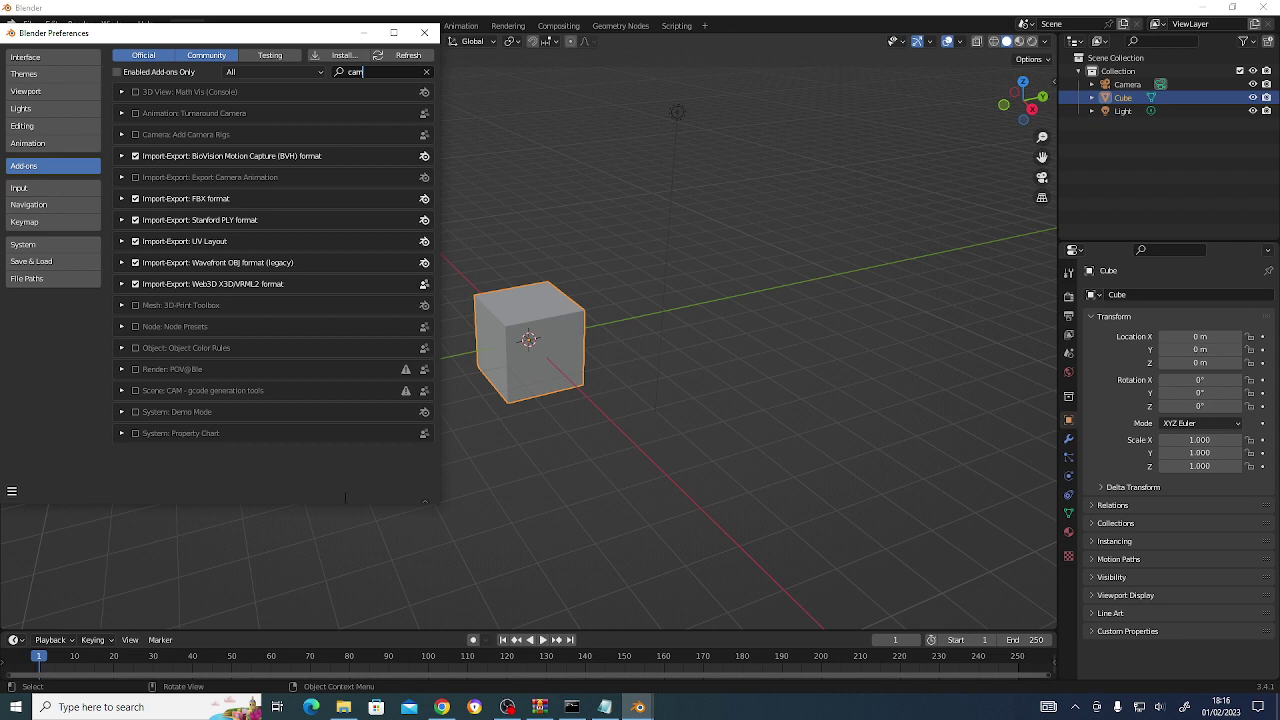
key(Return)
click(136, 391)
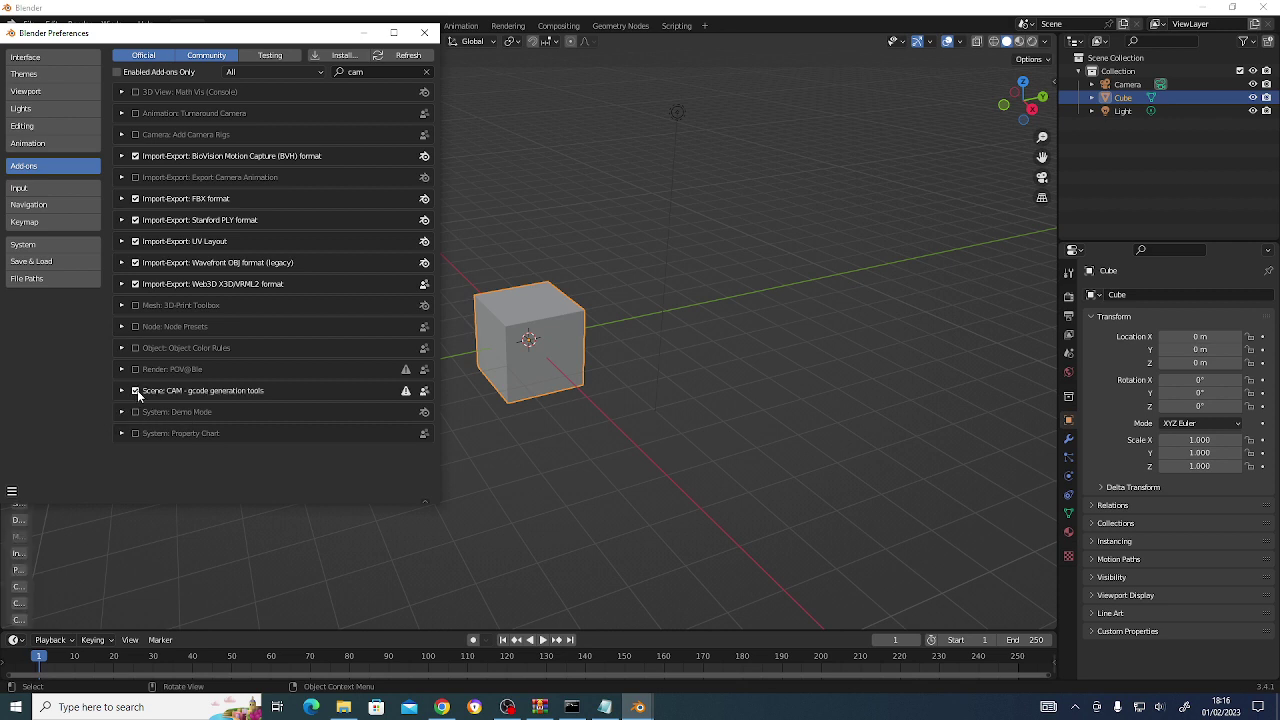
click(510, 707)
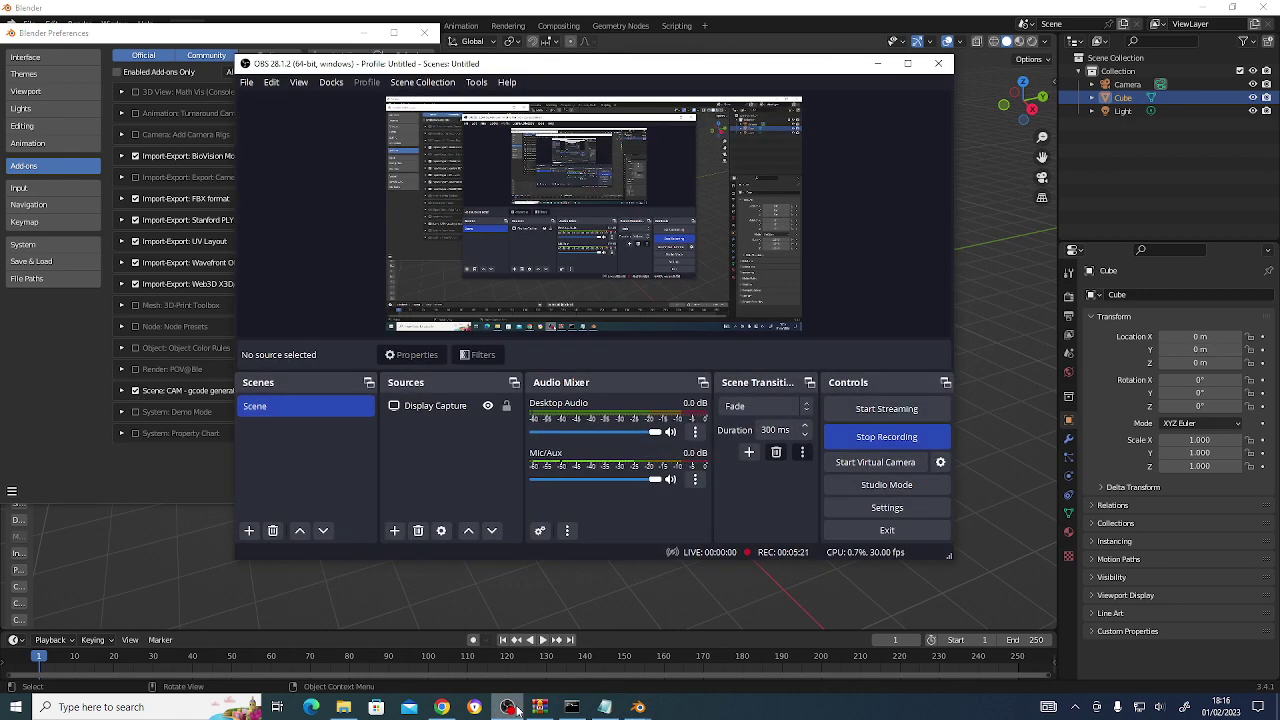